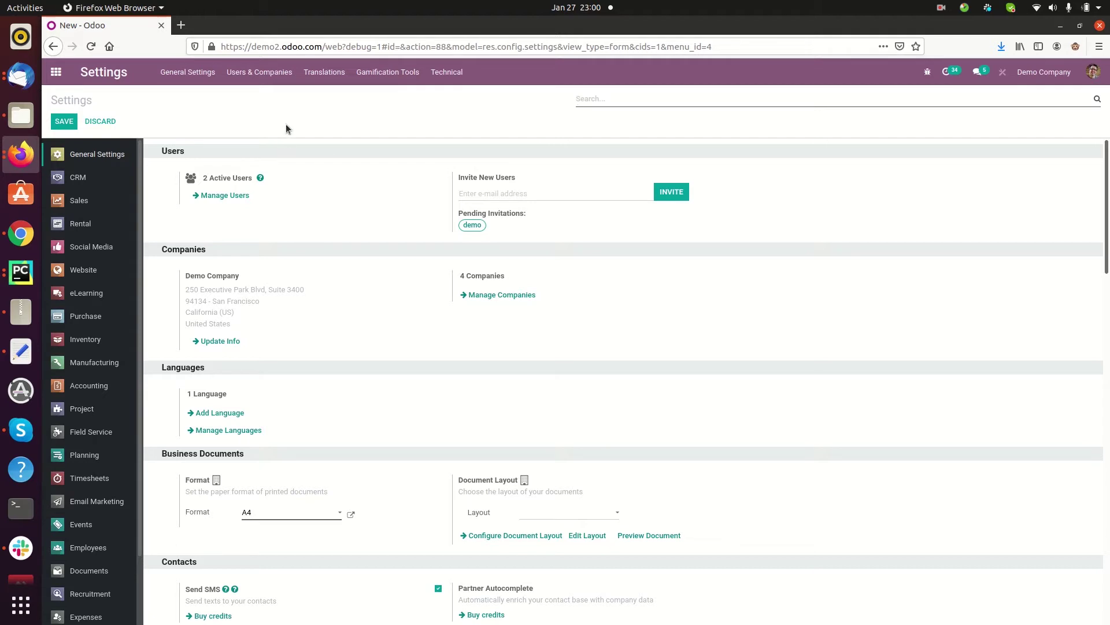
Step: Open the companies list, start a new company record to view its parent company choices, and return to the list without saving
click(264, 75)
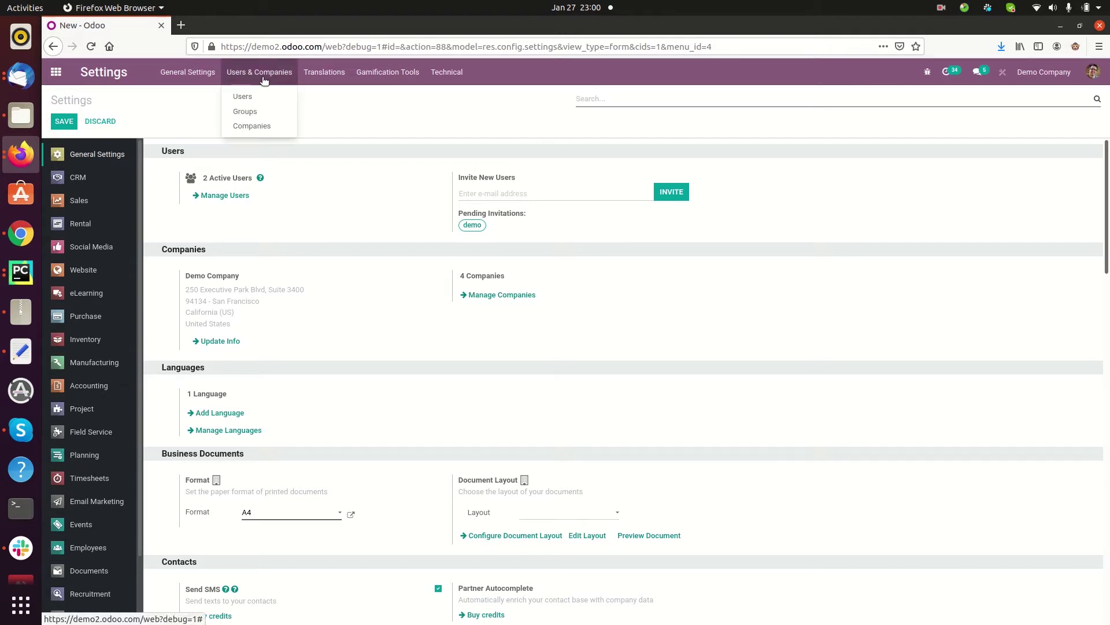
click(272, 126)
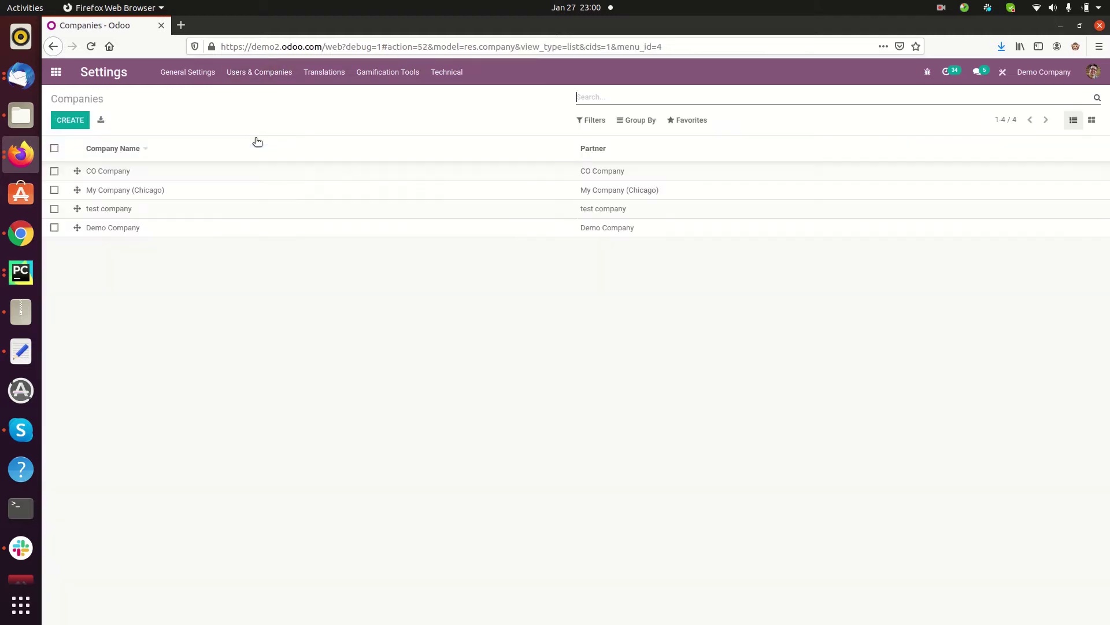
click(79, 124)
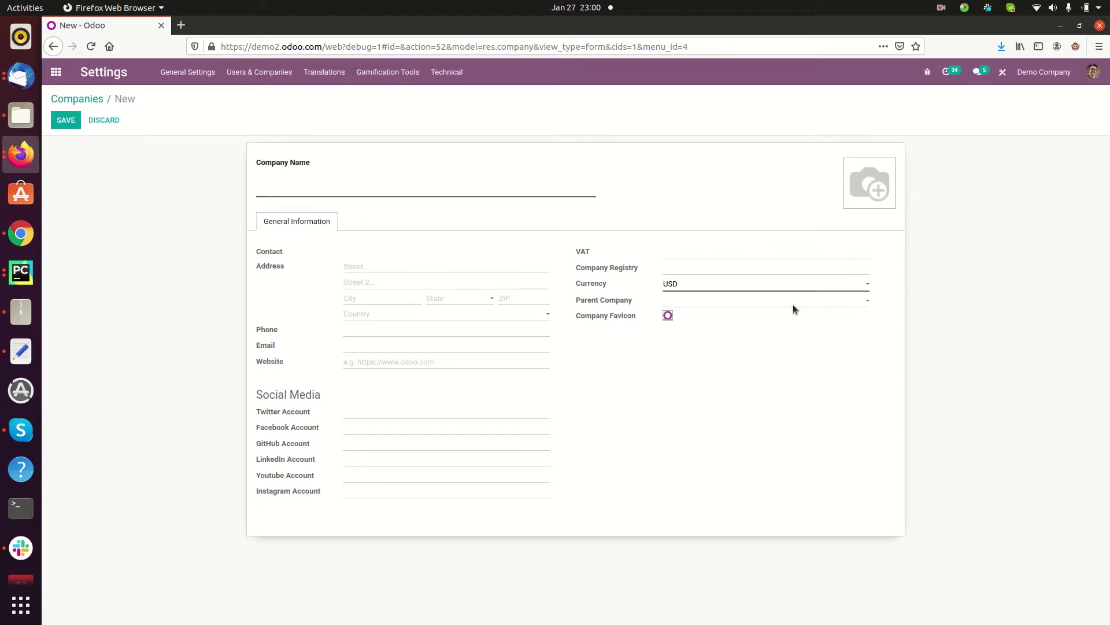
click(694, 304)
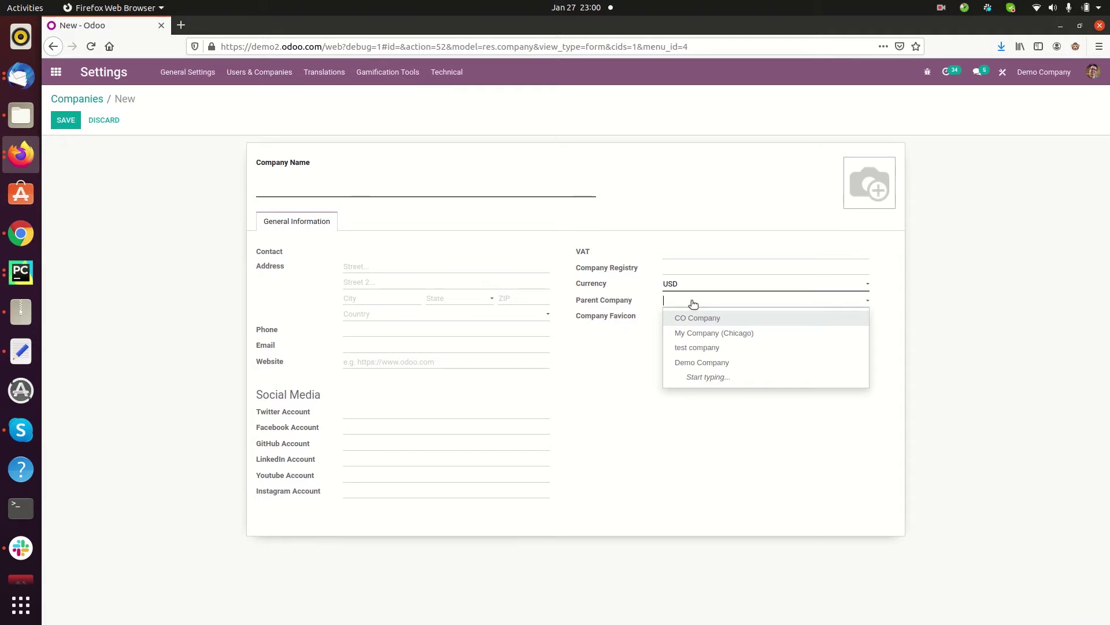
click(93, 100)
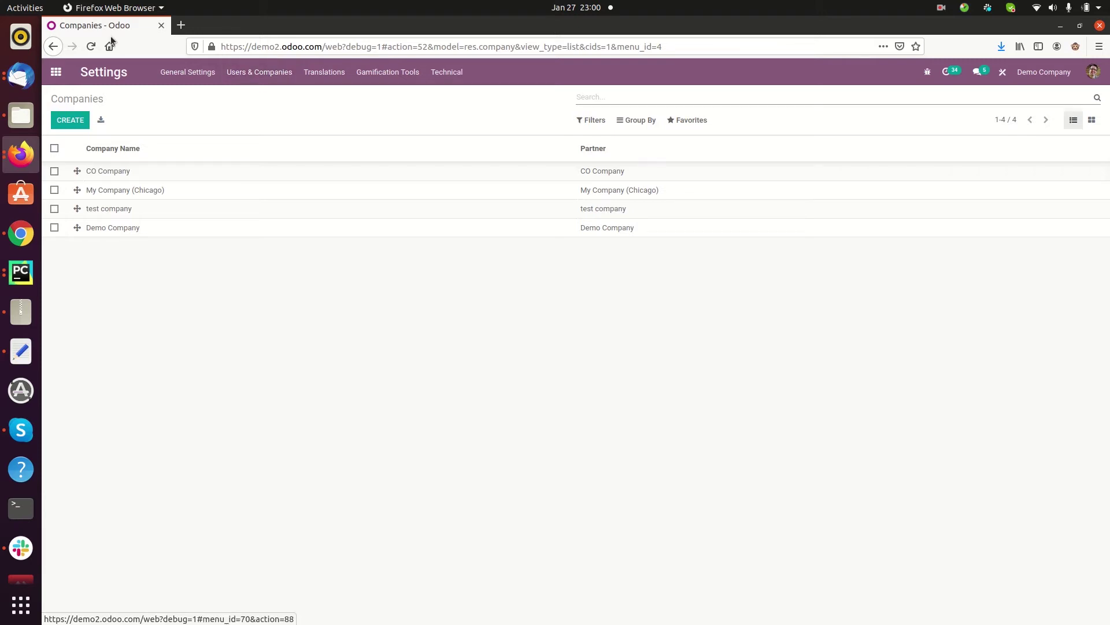
Step: Open the administrator's user record and examine its Multi Companies right, allowed companies and default company
click(273, 70)
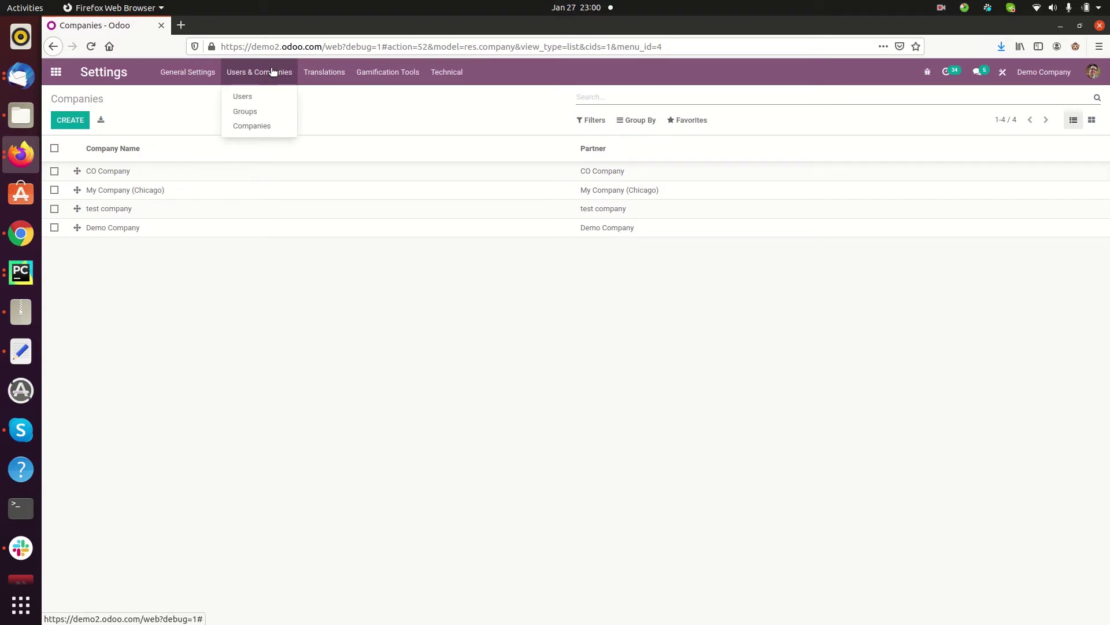
click(276, 96)
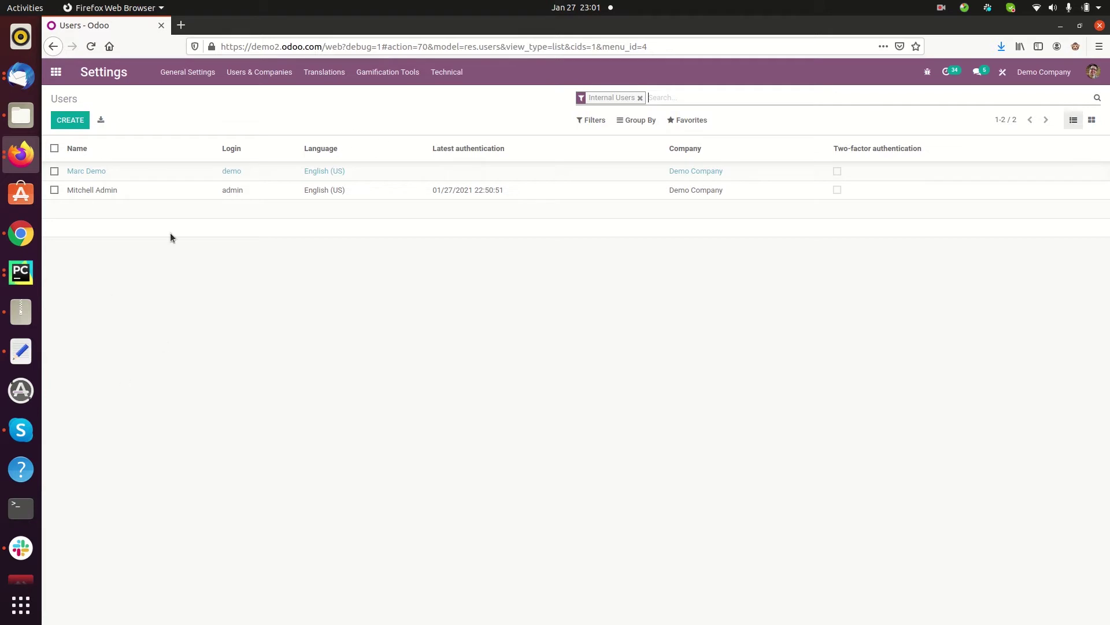
click(254, 199)
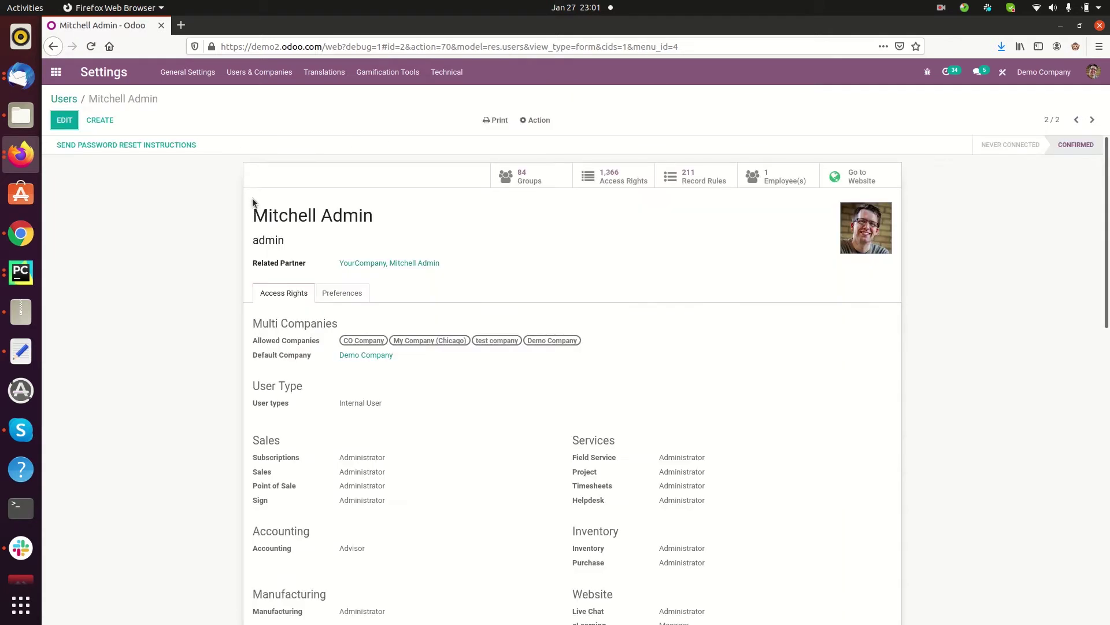
scroll(548, 297, down, 2)
scroll(548, 296, down, 10)
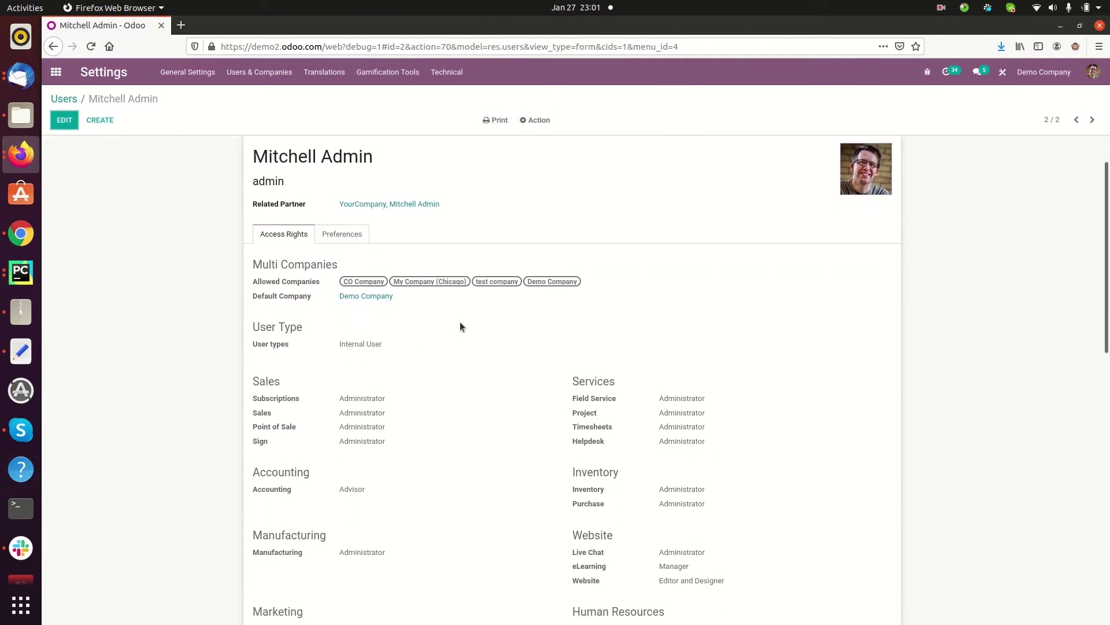
scroll(333, 448, down, 3)
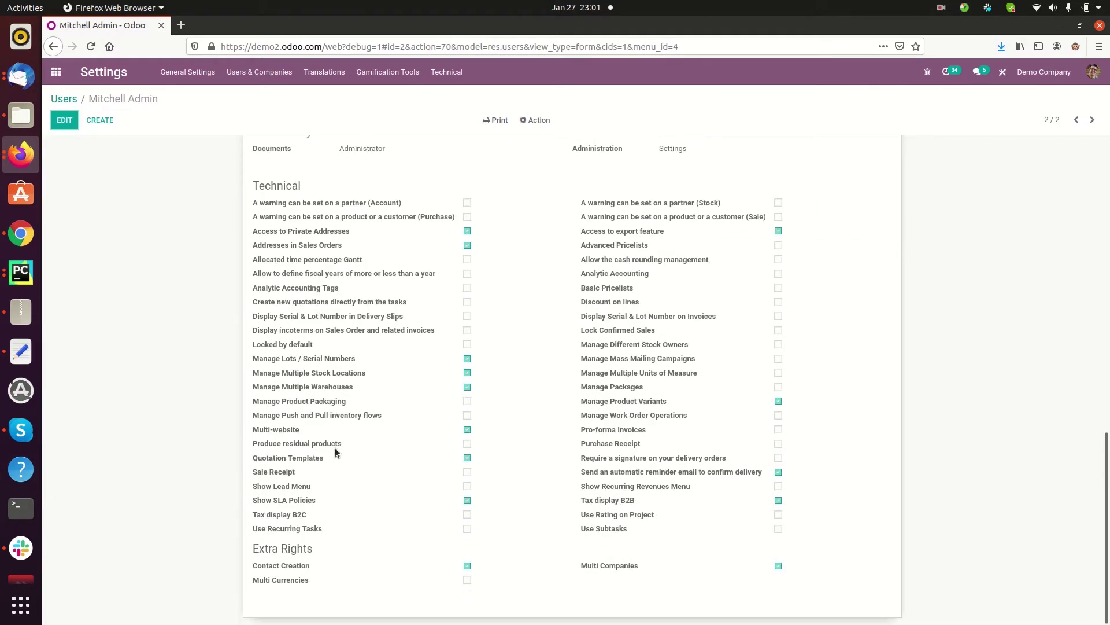
drag(574, 561, 639, 562)
scroll(456, 454, up, 12)
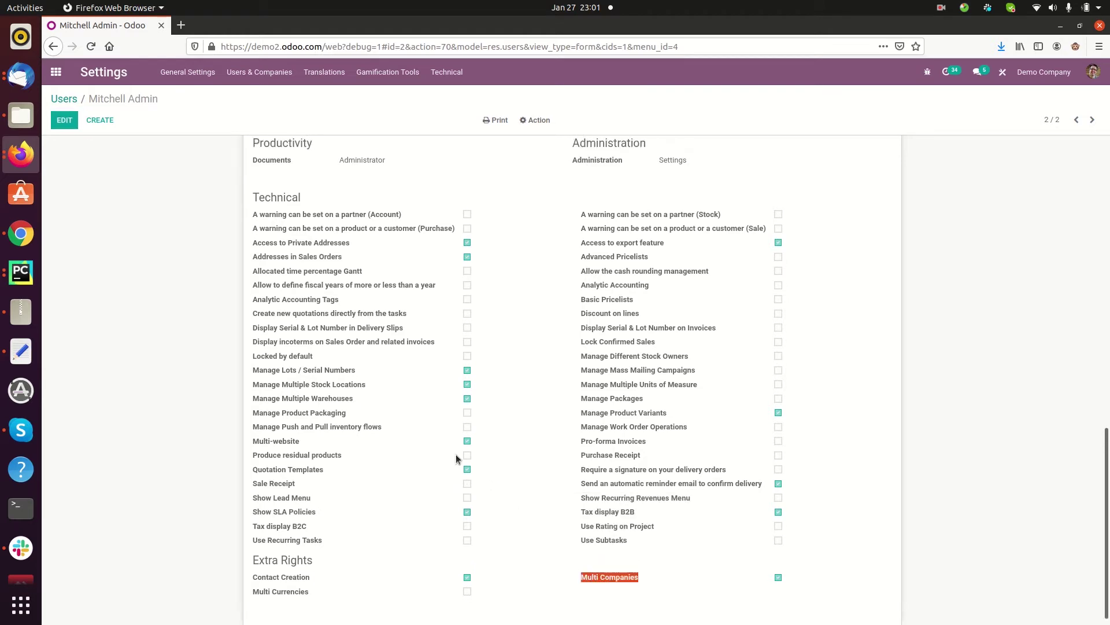
scroll(455, 454, up, 4)
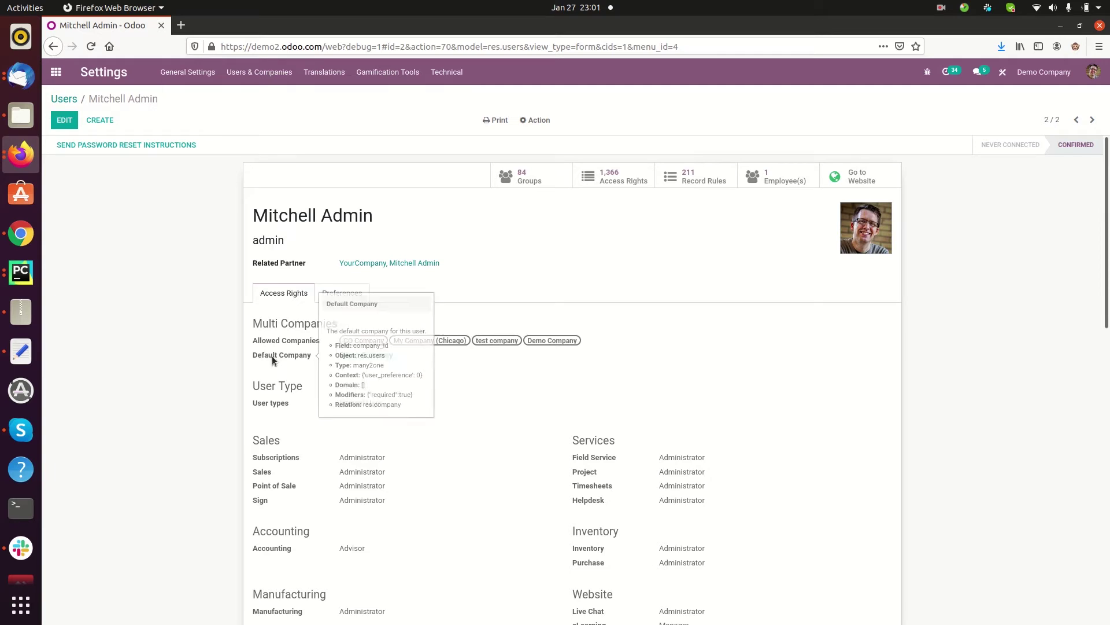
mouse_move(312, 348)
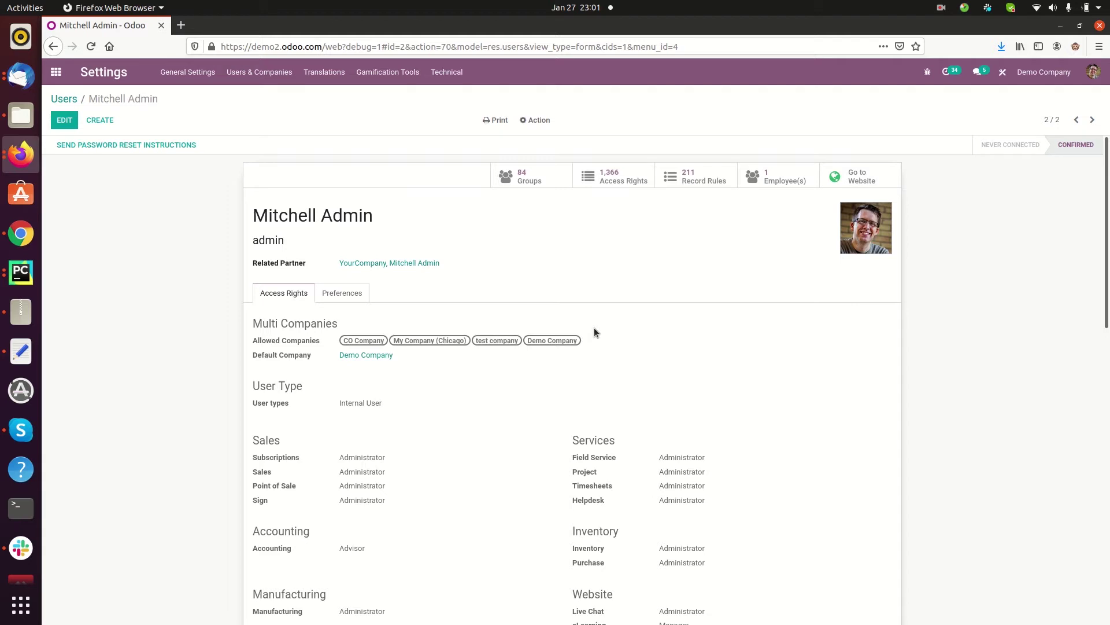
Step: Start editing the administrator's user record and review the choices for the default company and in the company switcher
click(66, 118)
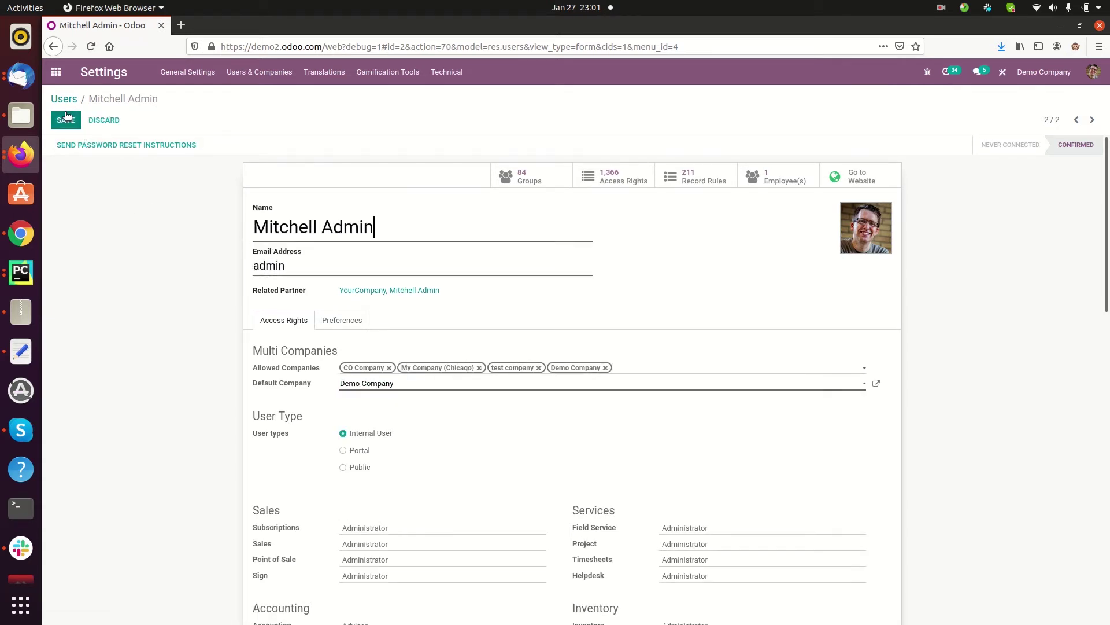
click(504, 384)
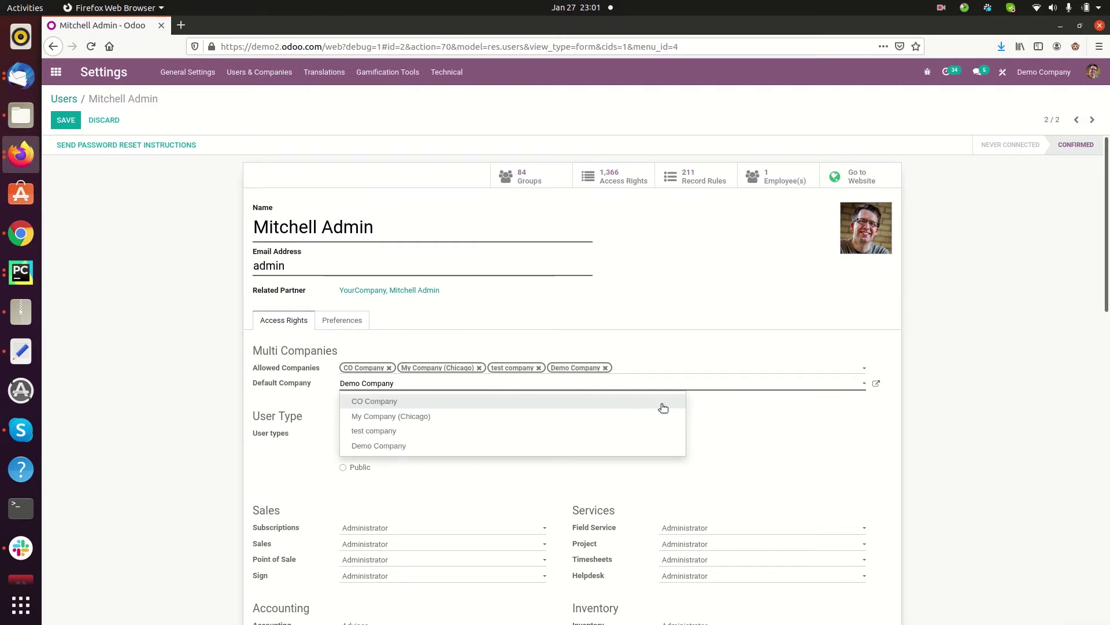
click(720, 394)
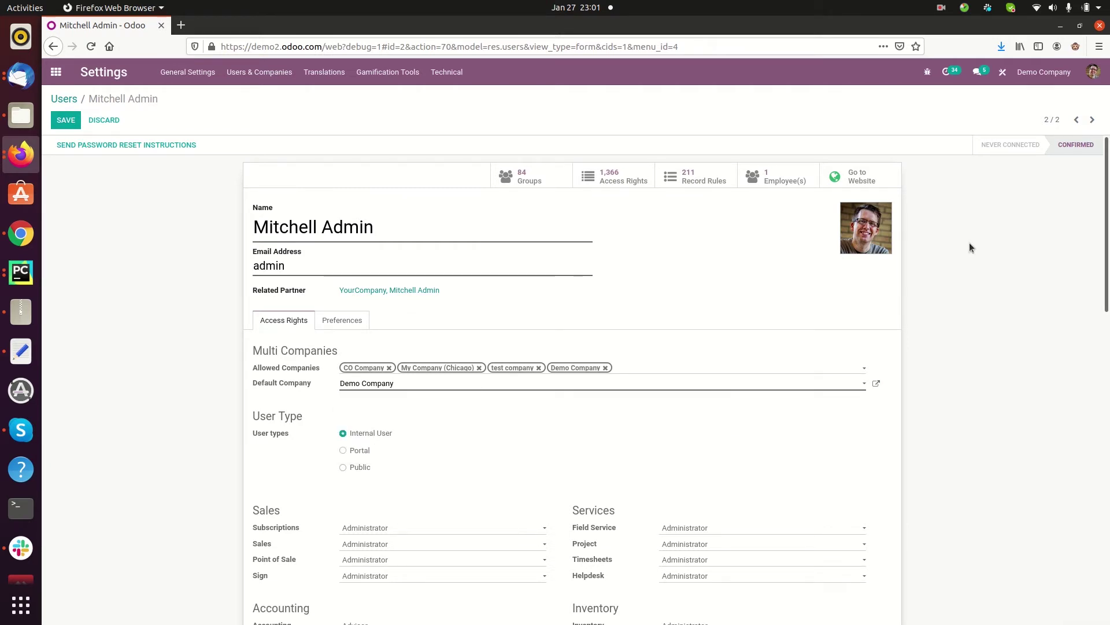
click(1049, 74)
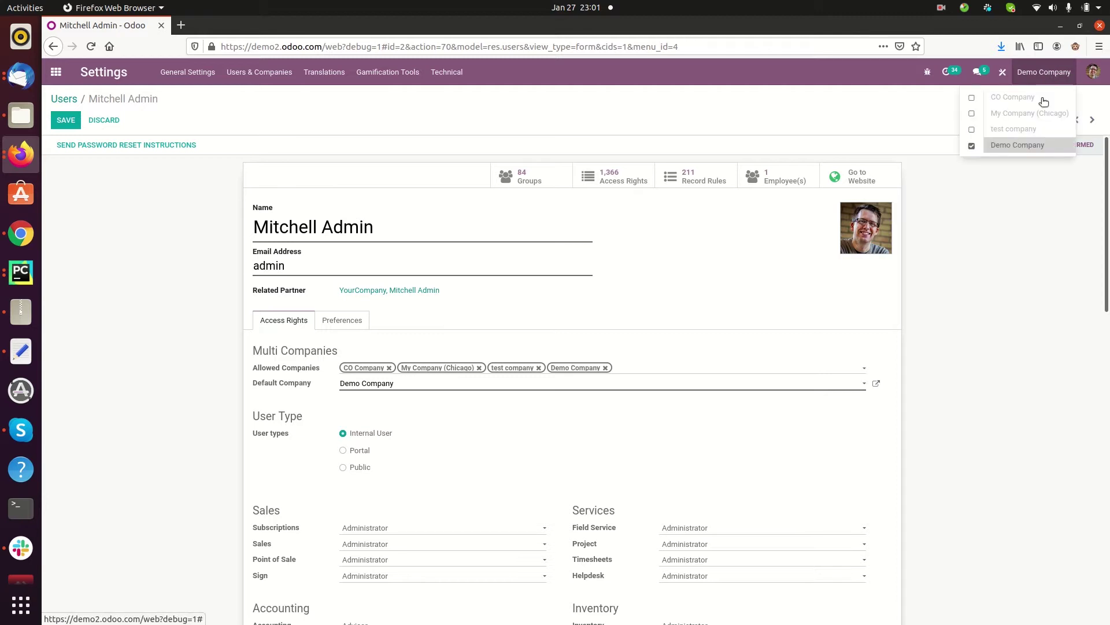
click(1028, 218)
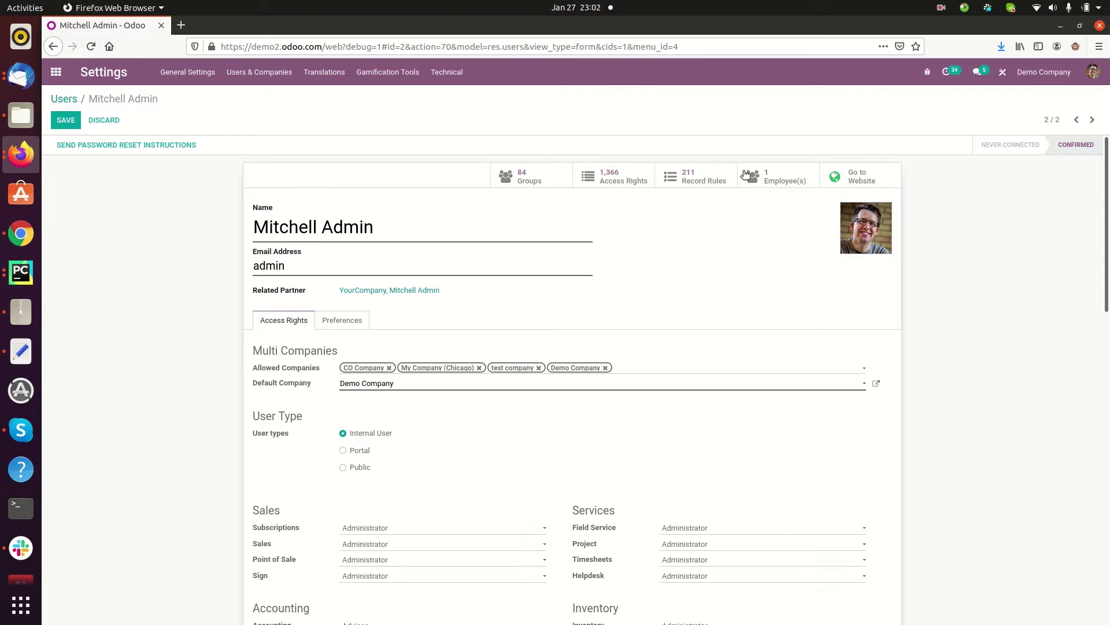
Step: Set the administrator's default company to My Company (Chicago) and check the company switcher
click(412, 385)
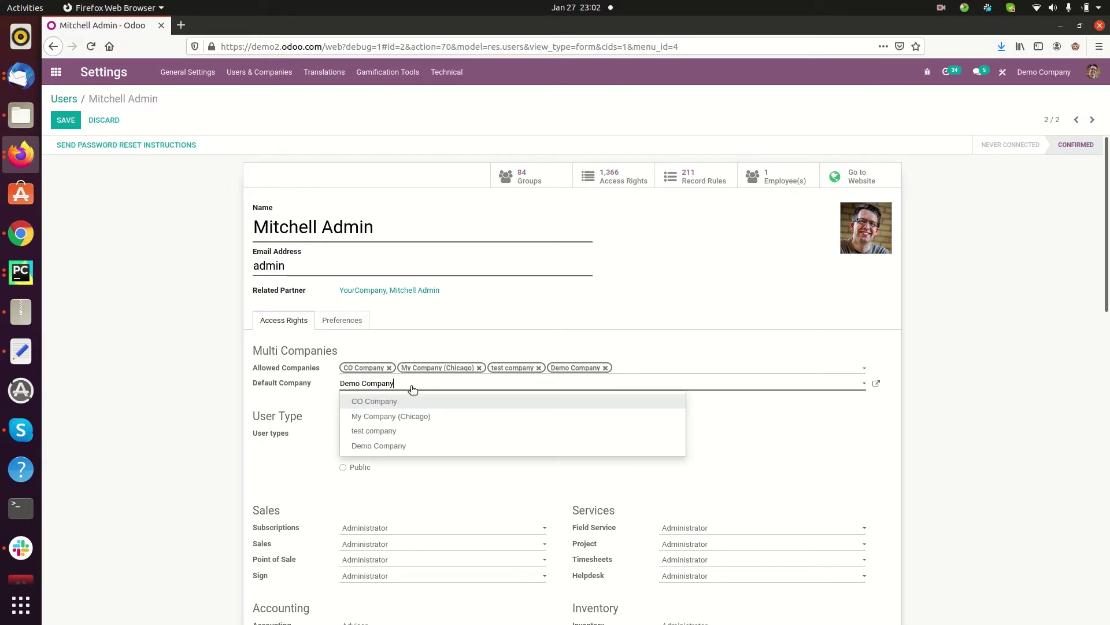
click(431, 418)
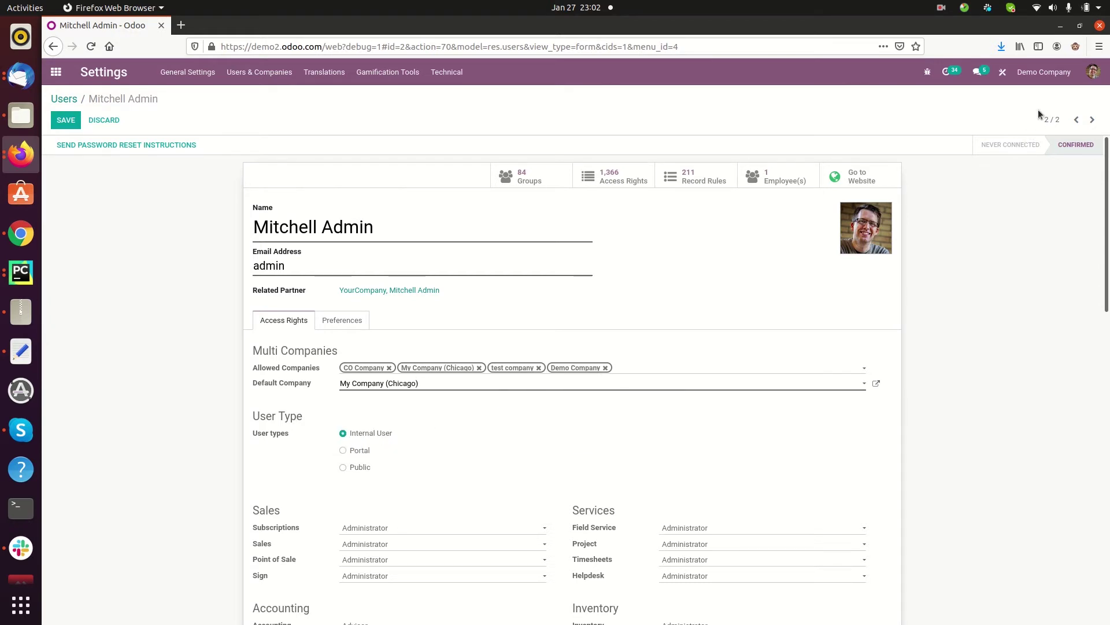
click(1045, 72)
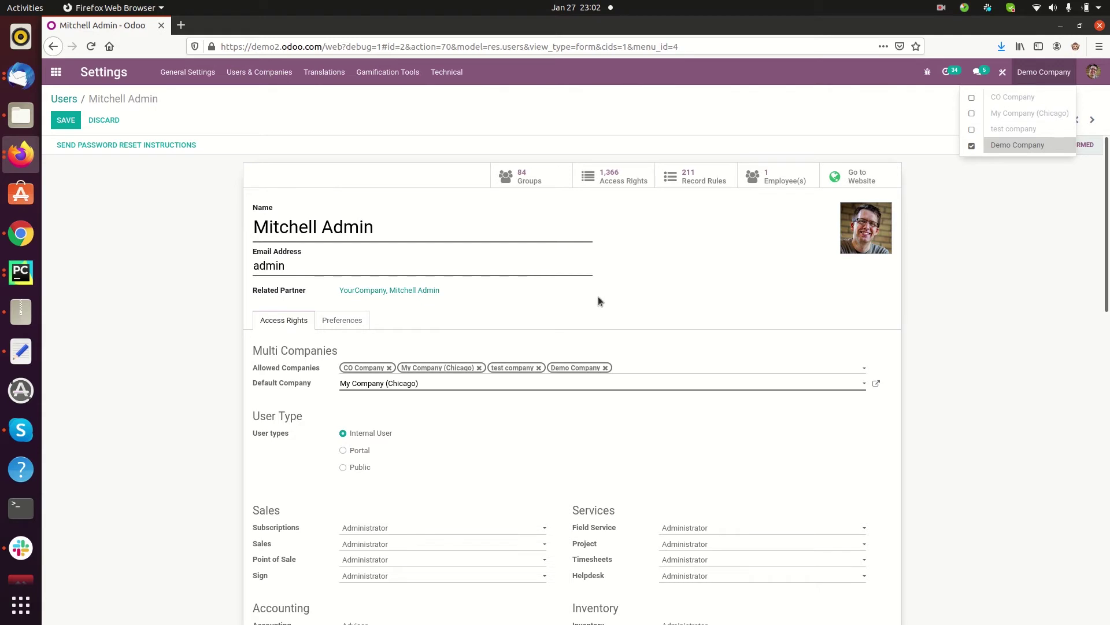
Step: Set the administrator's default company to Demo Company and save the user record
click(614, 384)
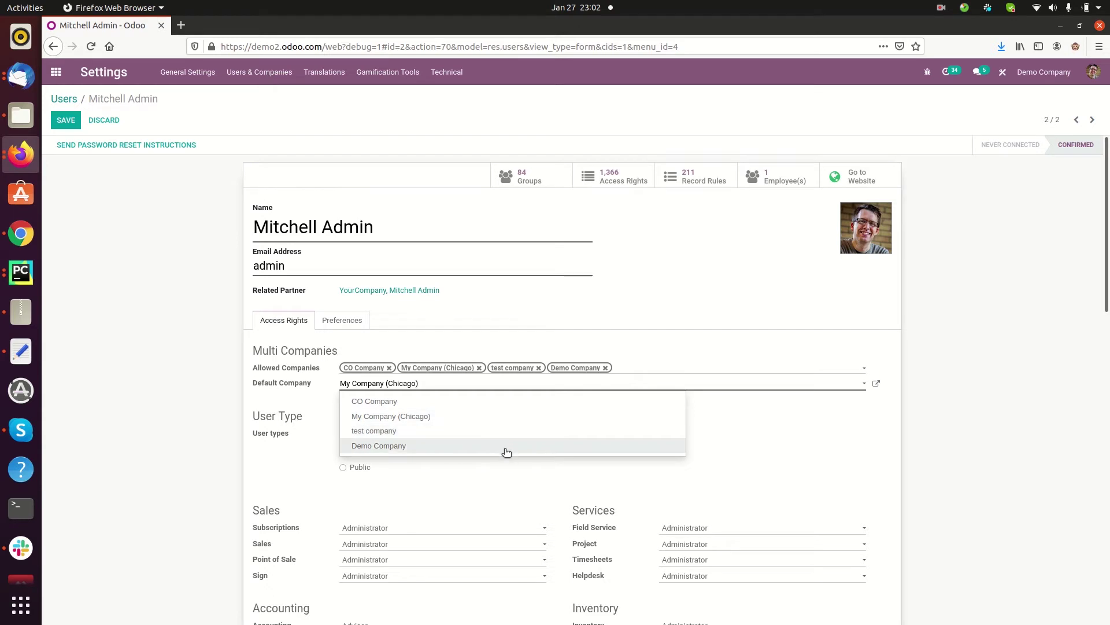
click(506, 452)
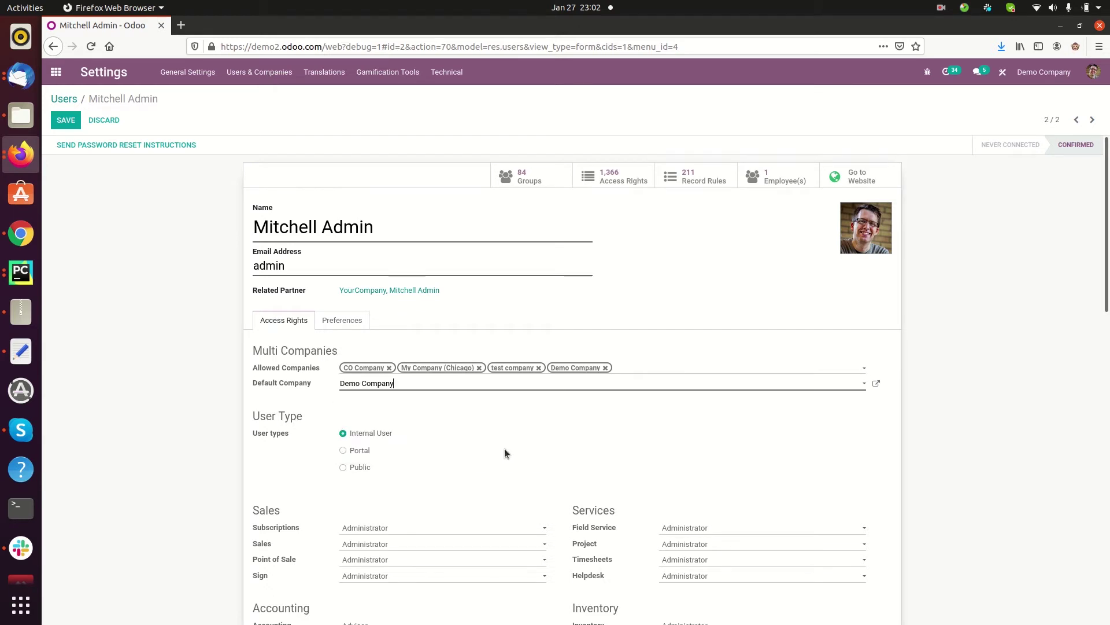
click(66, 120)
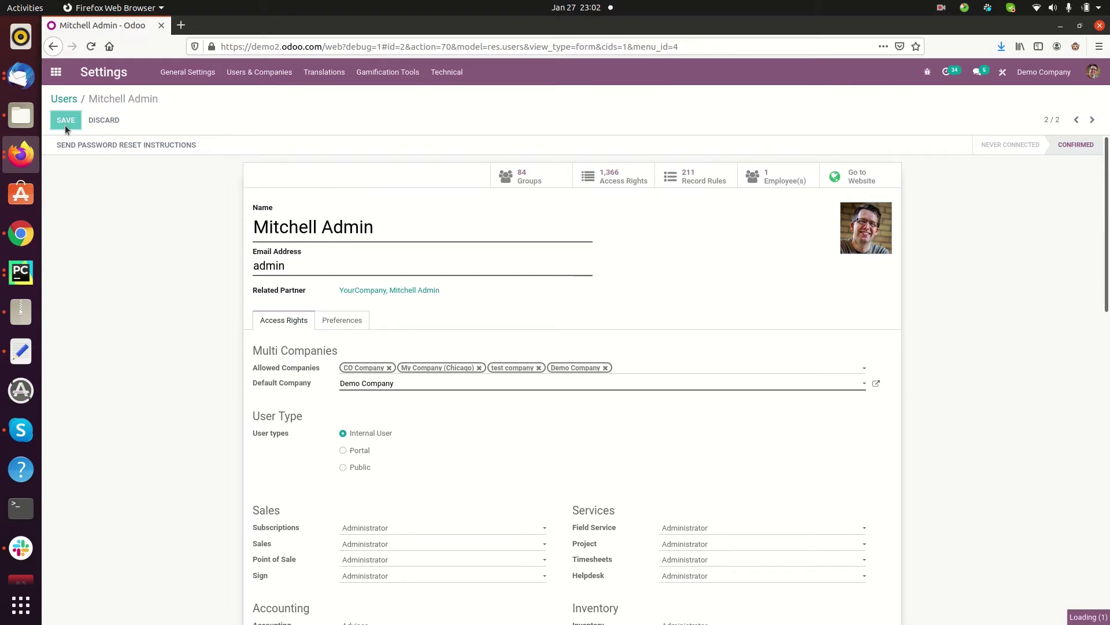
Step: Create a new quotation in Sales for customer Azure Interior with a [FURN_6666] Acoustic Bloc Screens order line
click(56, 73)
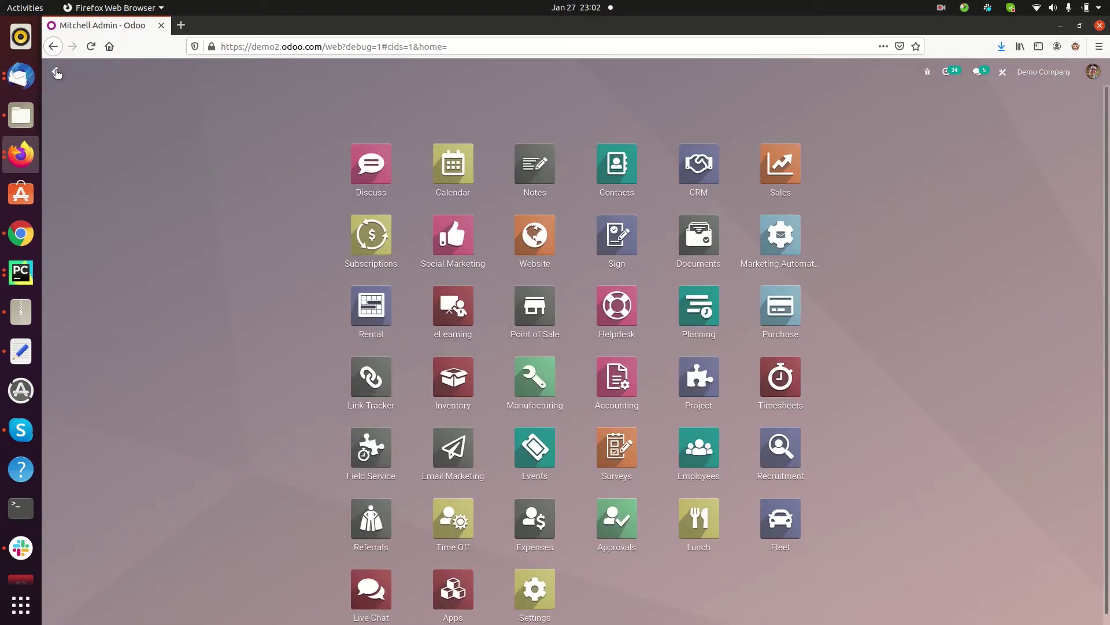
click(791, 174)
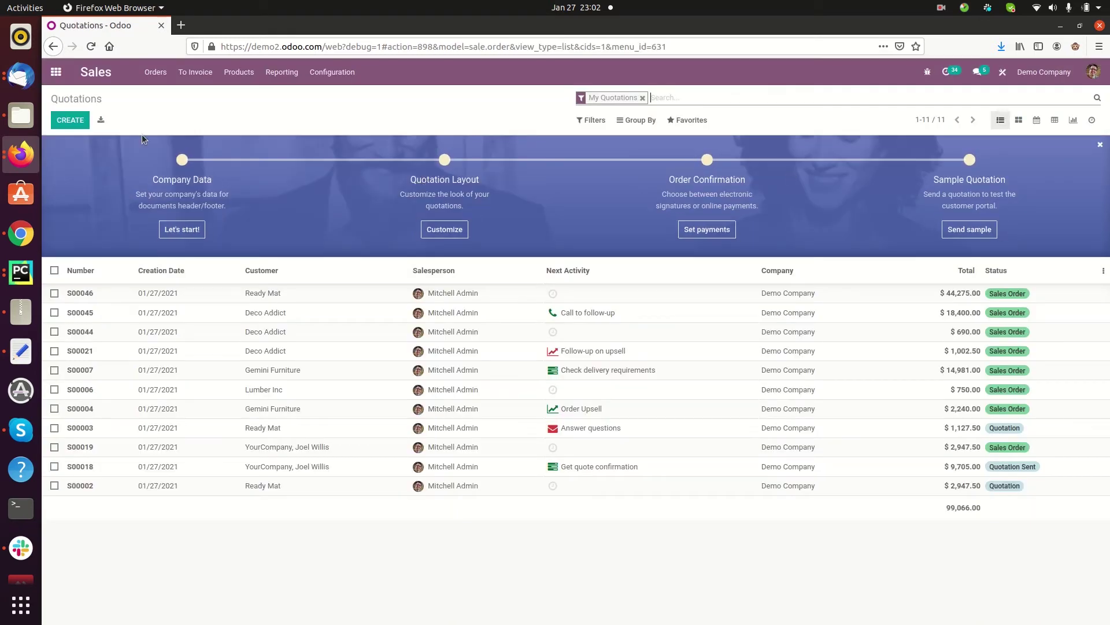
click(70, 121)
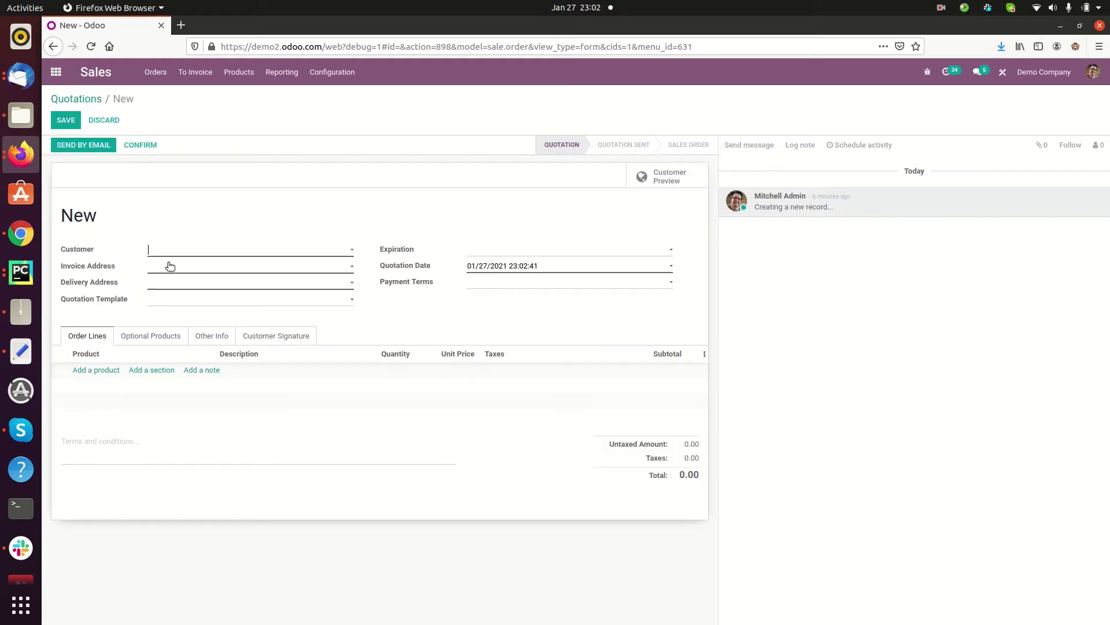
click(181, 251)
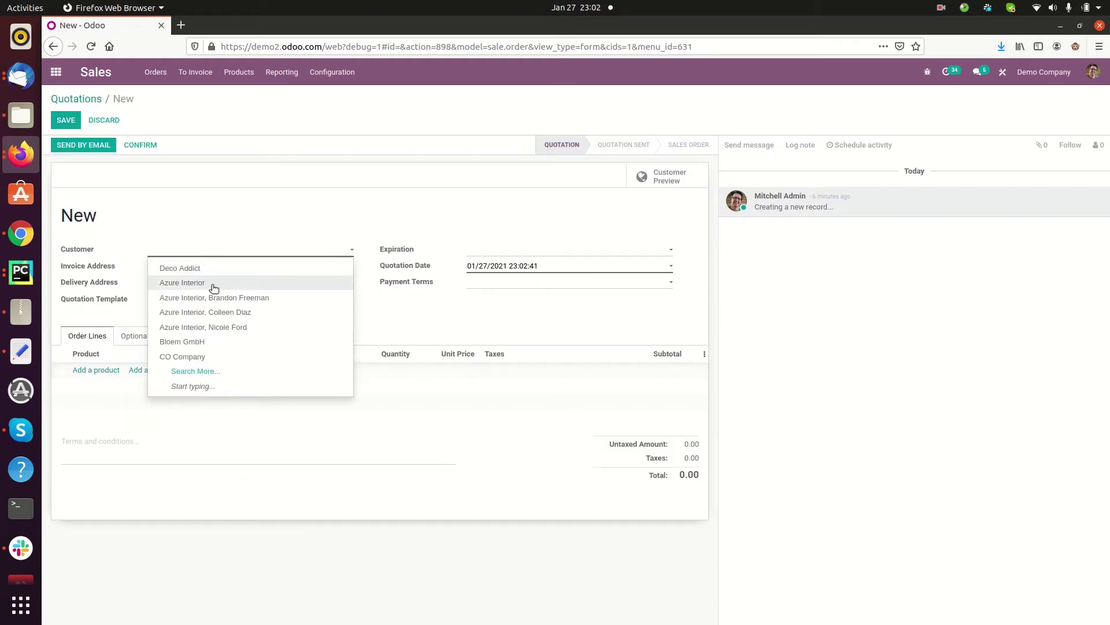
click(214, 284)
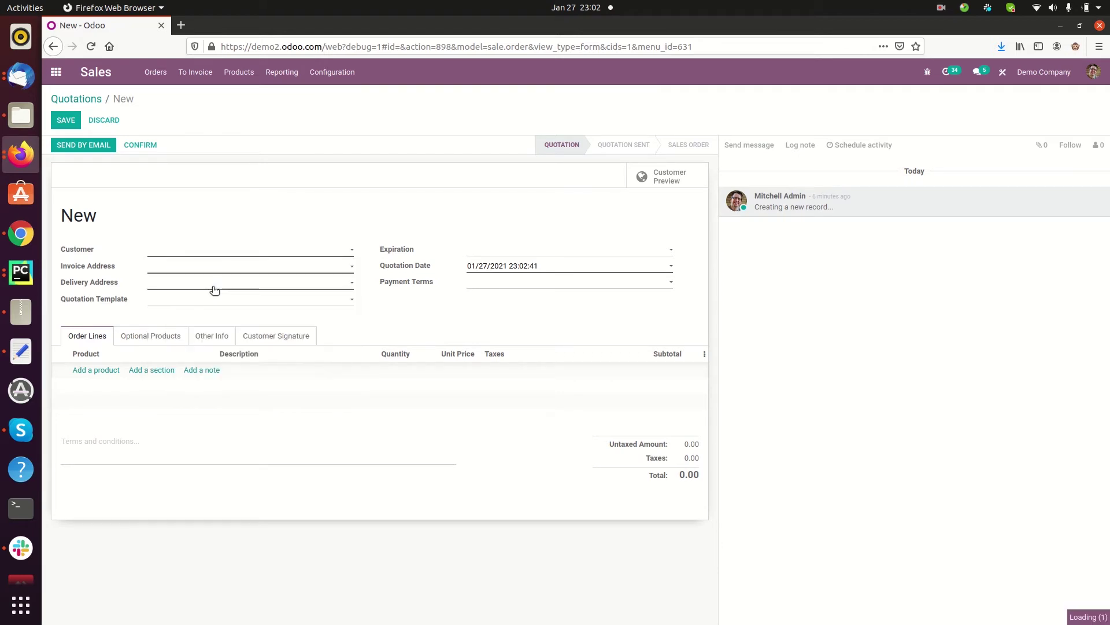
click(87, 373)
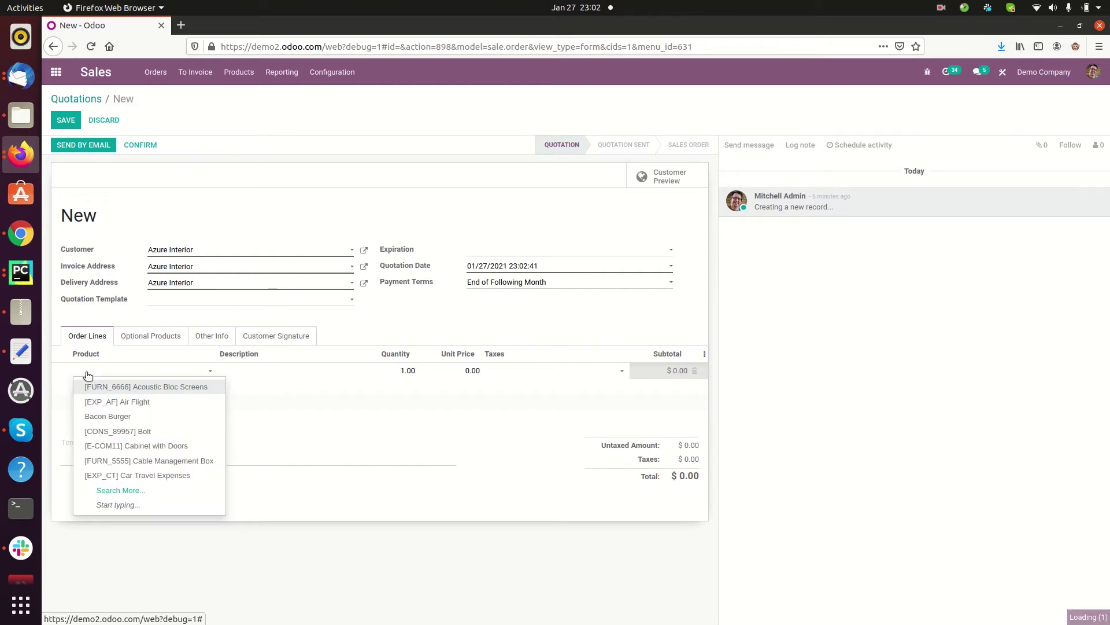
click(113, 391)
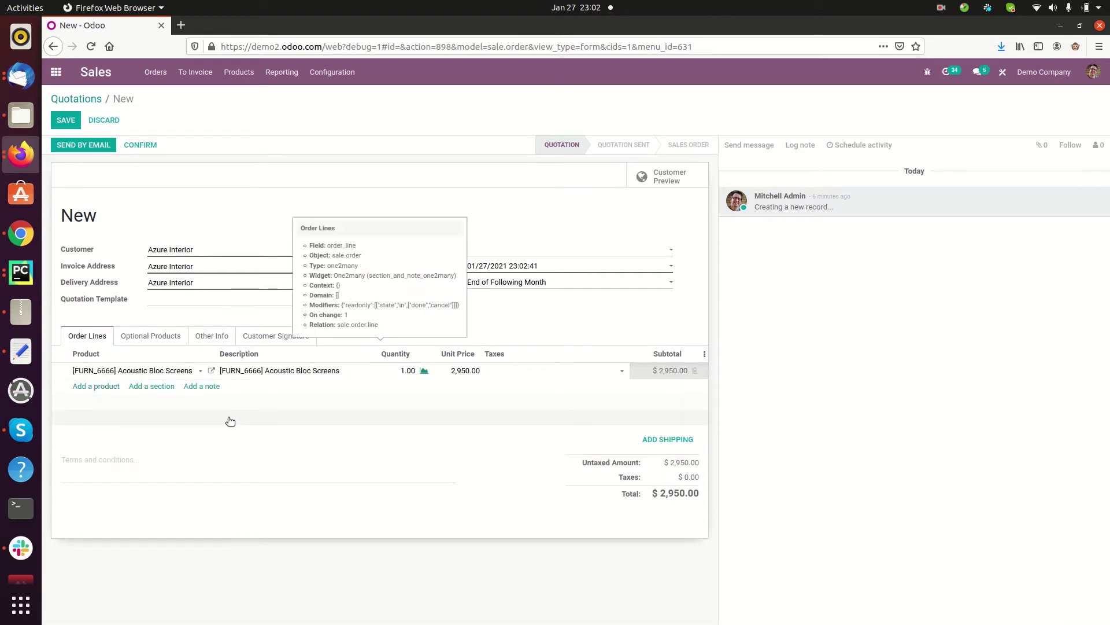
Step: Review the new quotation's other information and the companies available for its Company field
click(213, 339)
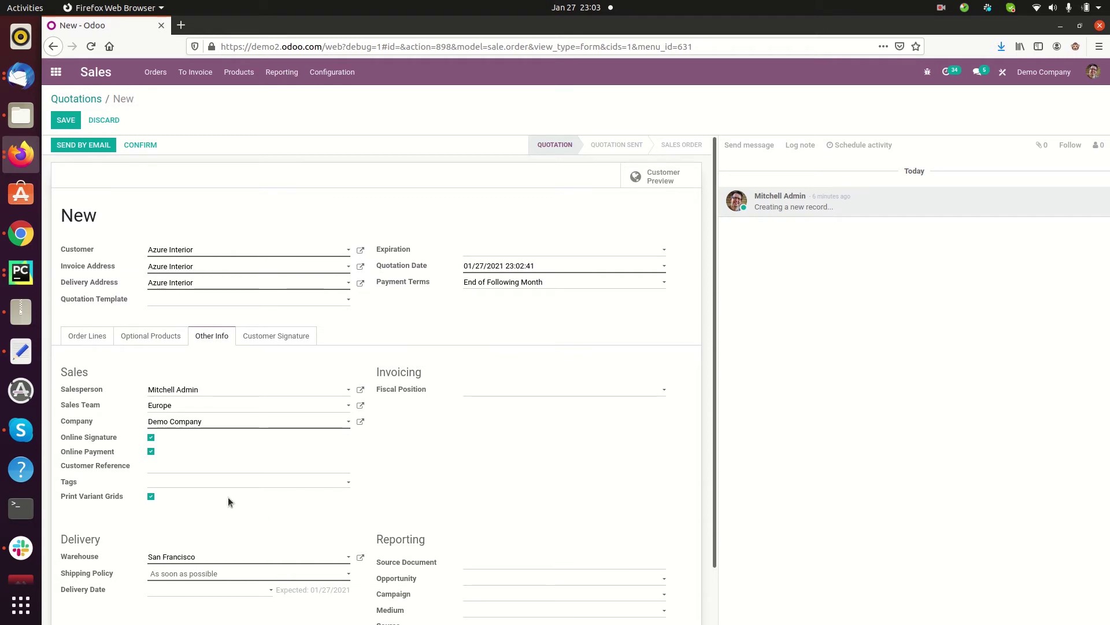
scroll(228, 497, down, 1)
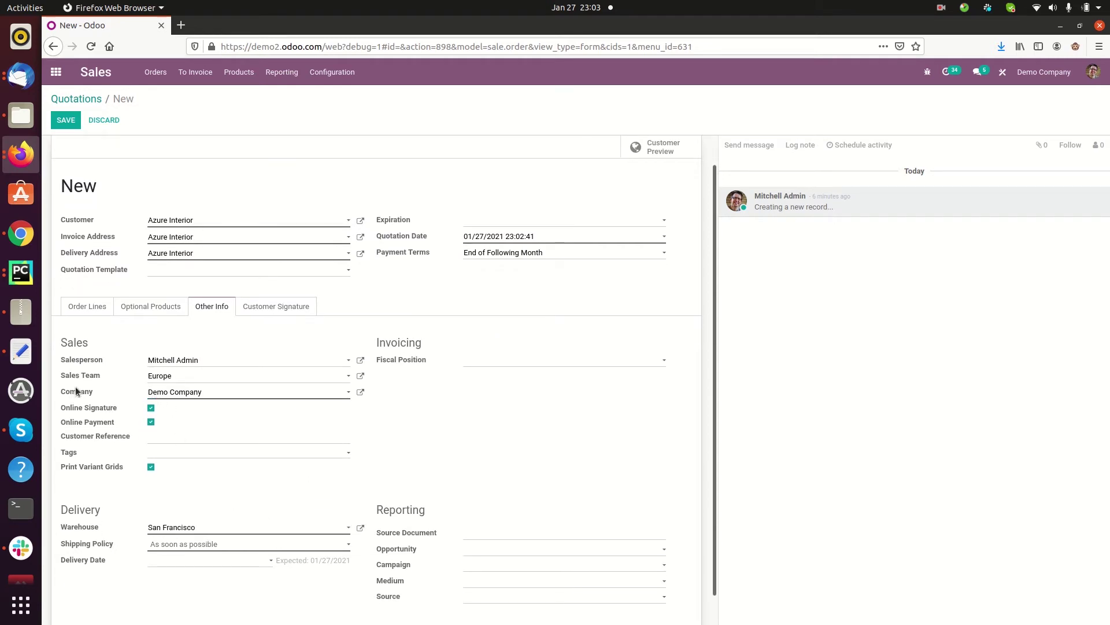
click(171, 395)
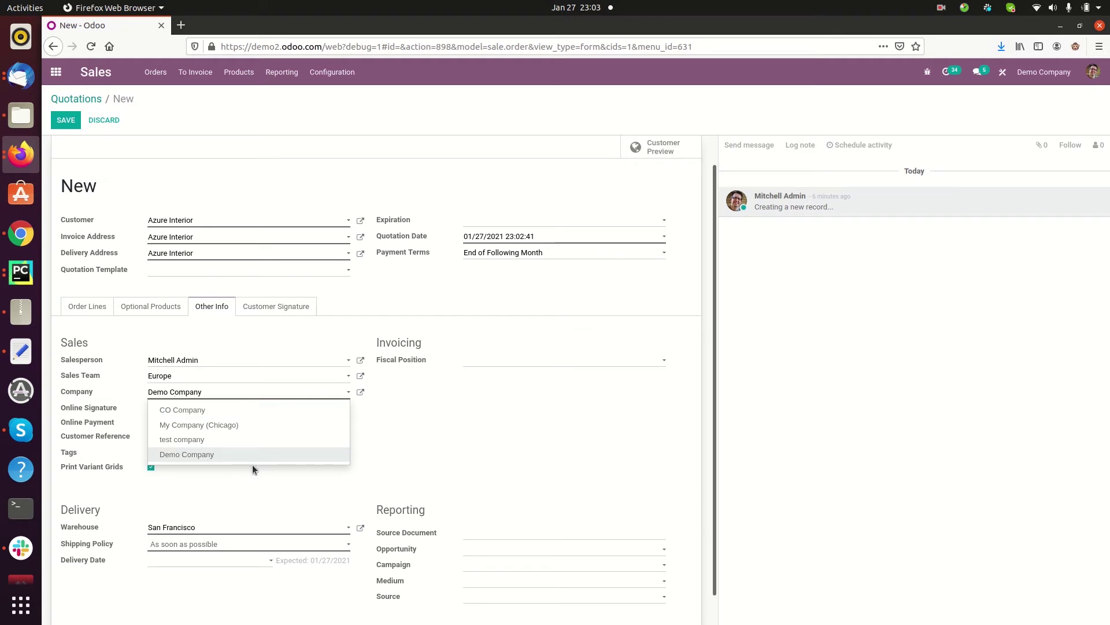
click(375, 452)
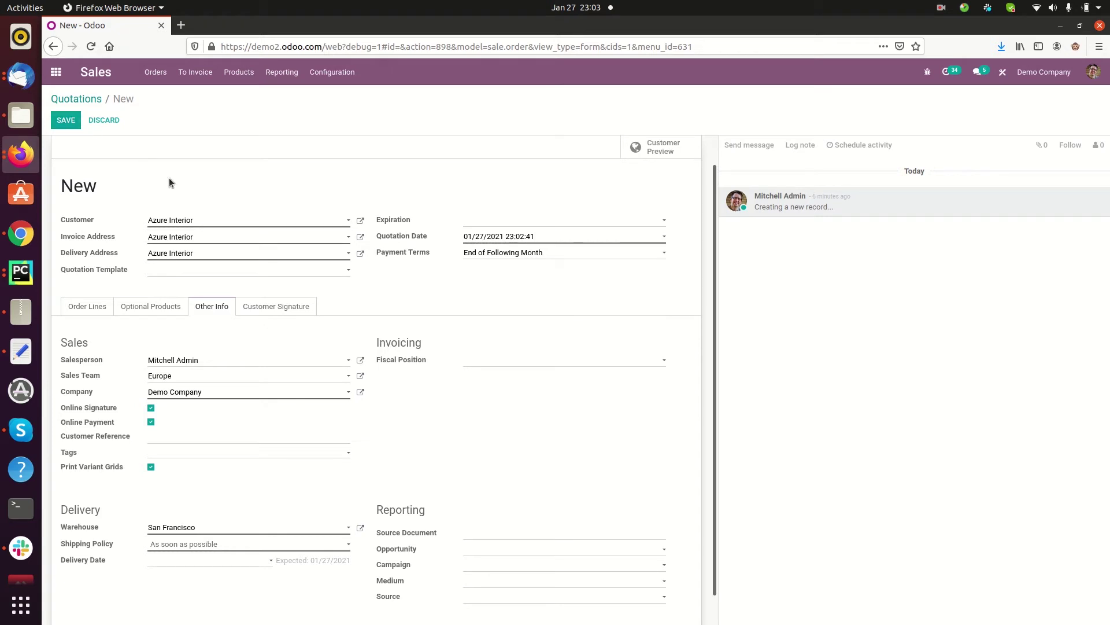
Step: Discard the unsaved sales quotation and create a request for quotation in Purchase for vendor Bloem GmbH with one product line
click(65, 70)
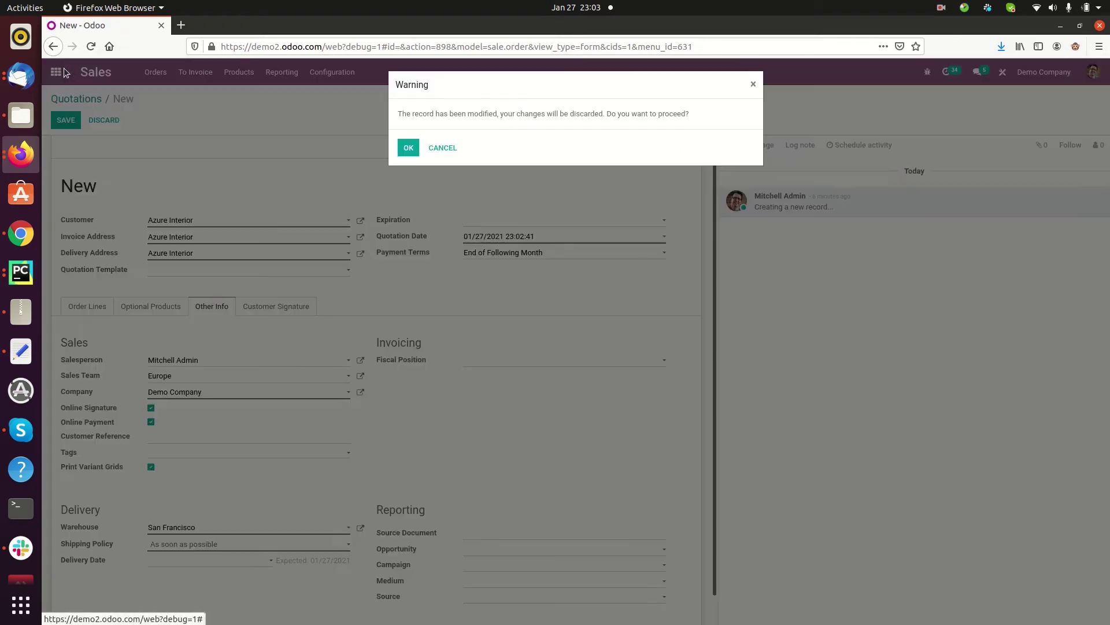
click(408, 148)
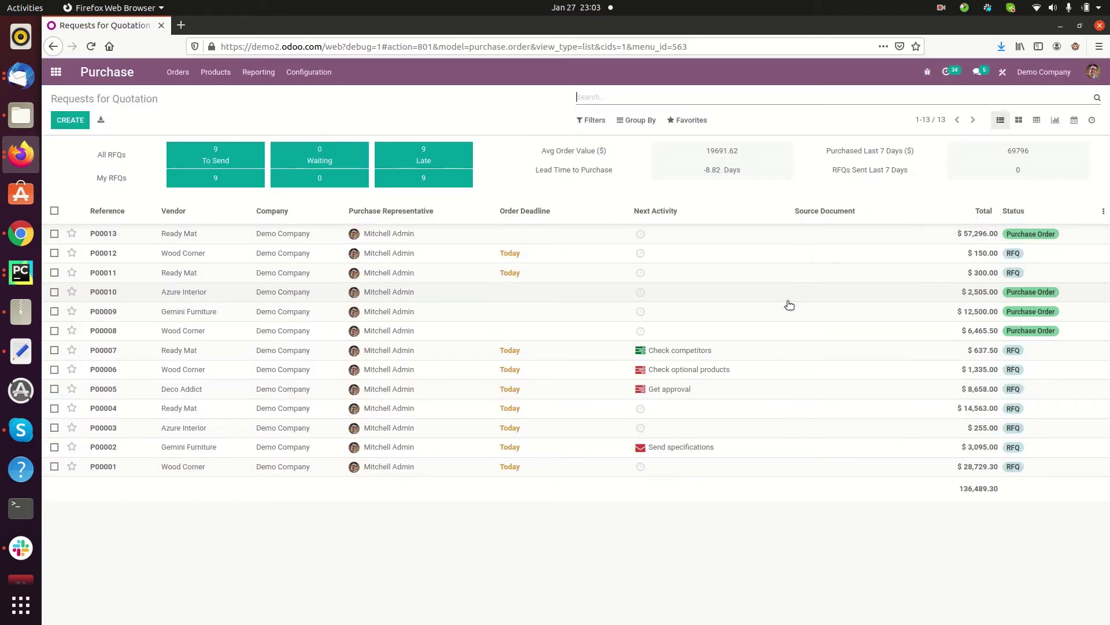
click(75, 120)
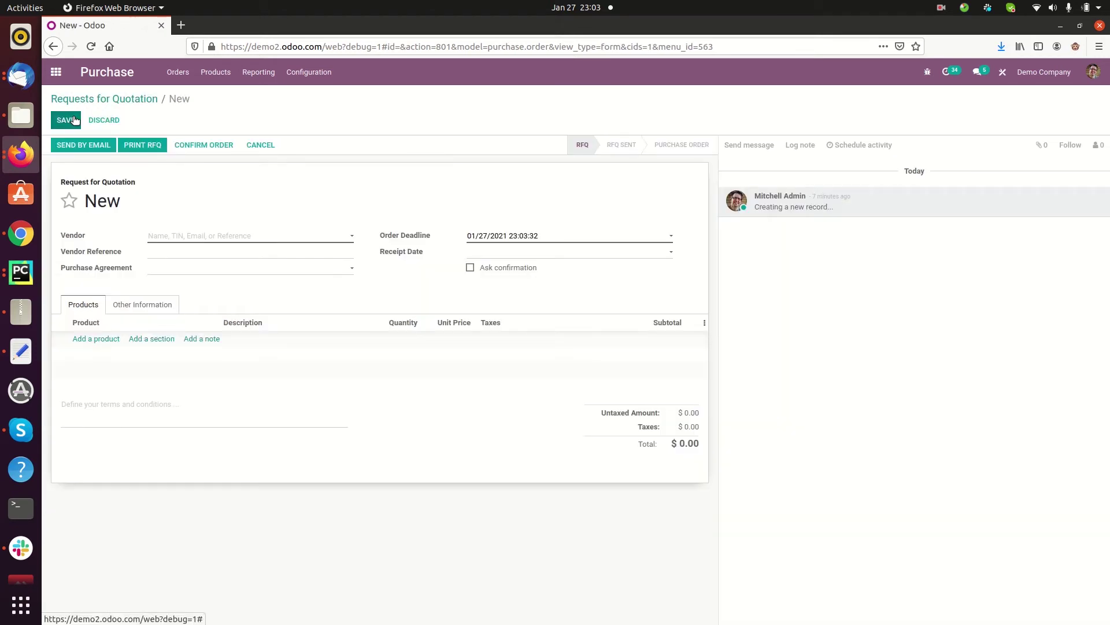
click(235, 234)
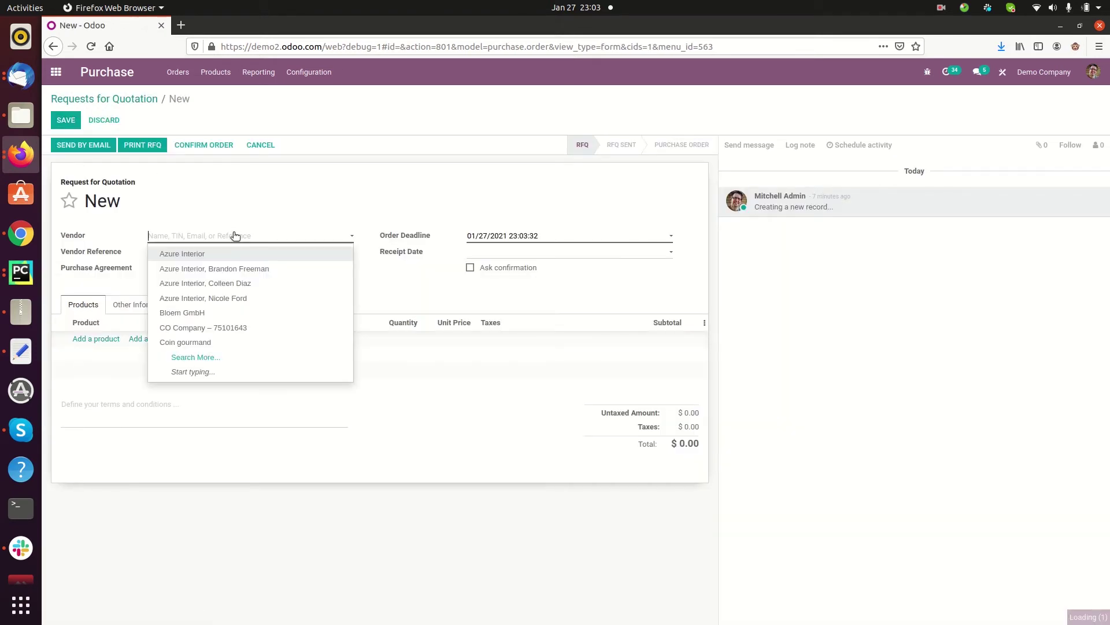
click(254, 312)
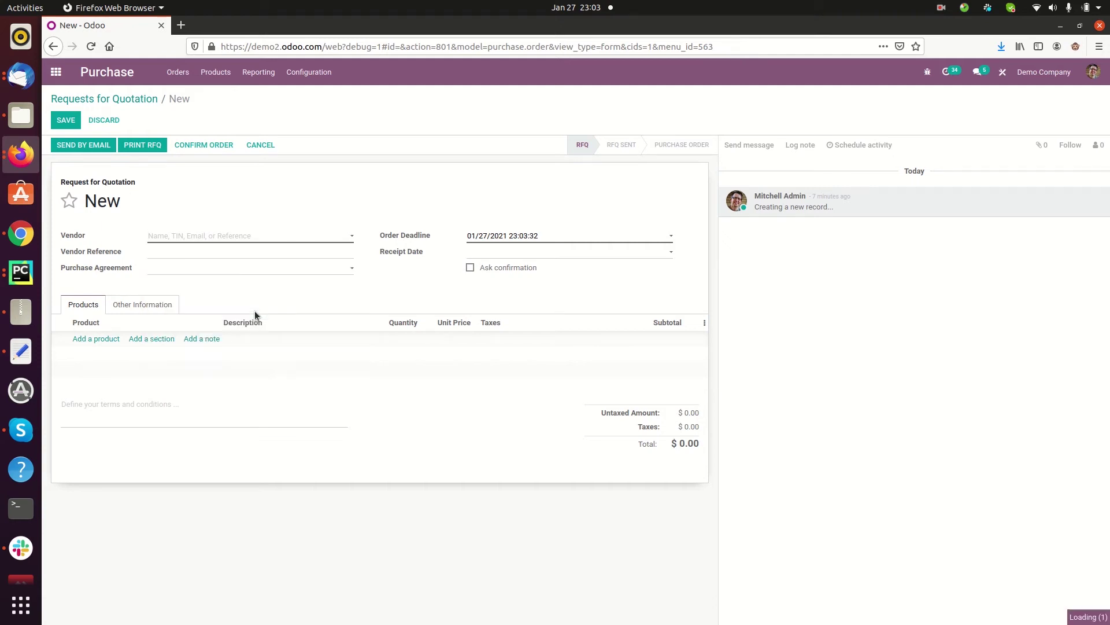
click(93, 338)
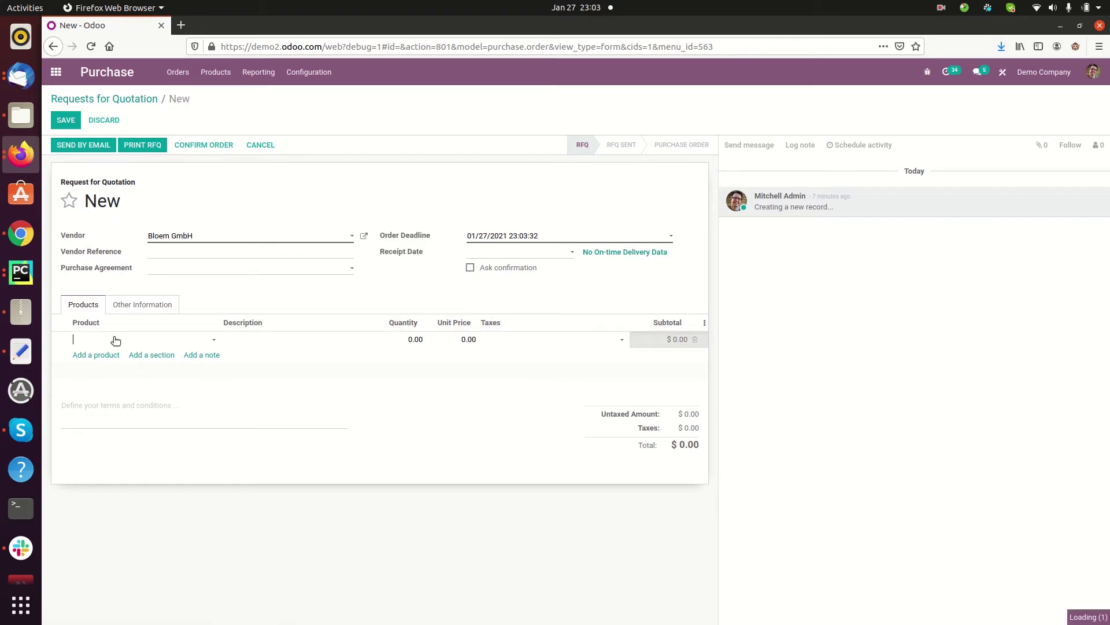
click(114, 340)
click(126, 357)
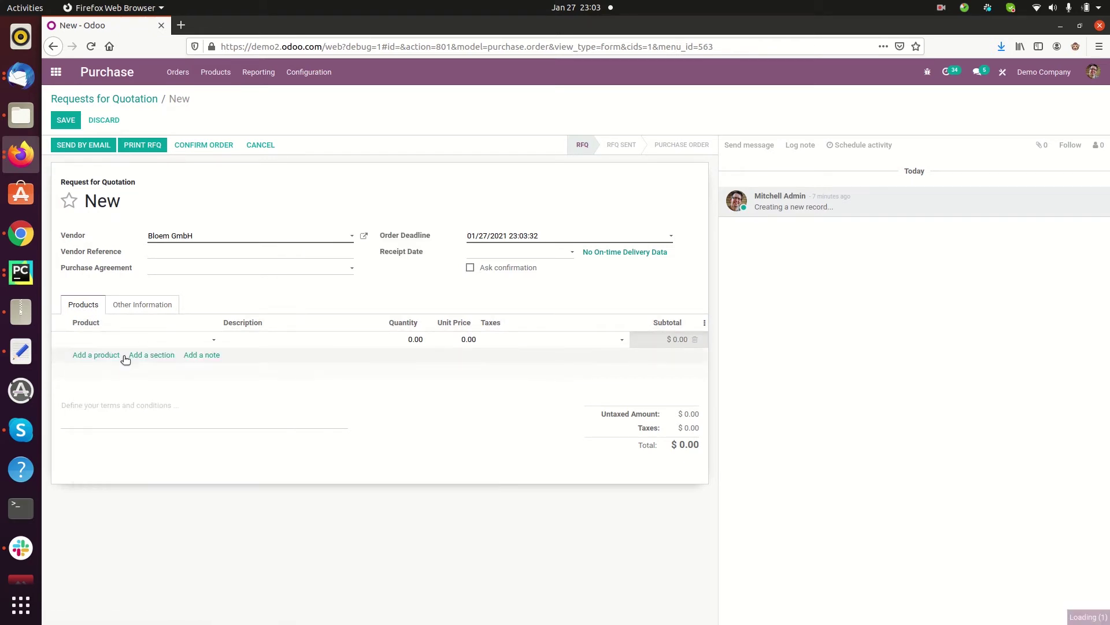
Step: Review the request's other information and the companies available for its Company field, and discard the unsaved request
click(155, 306)
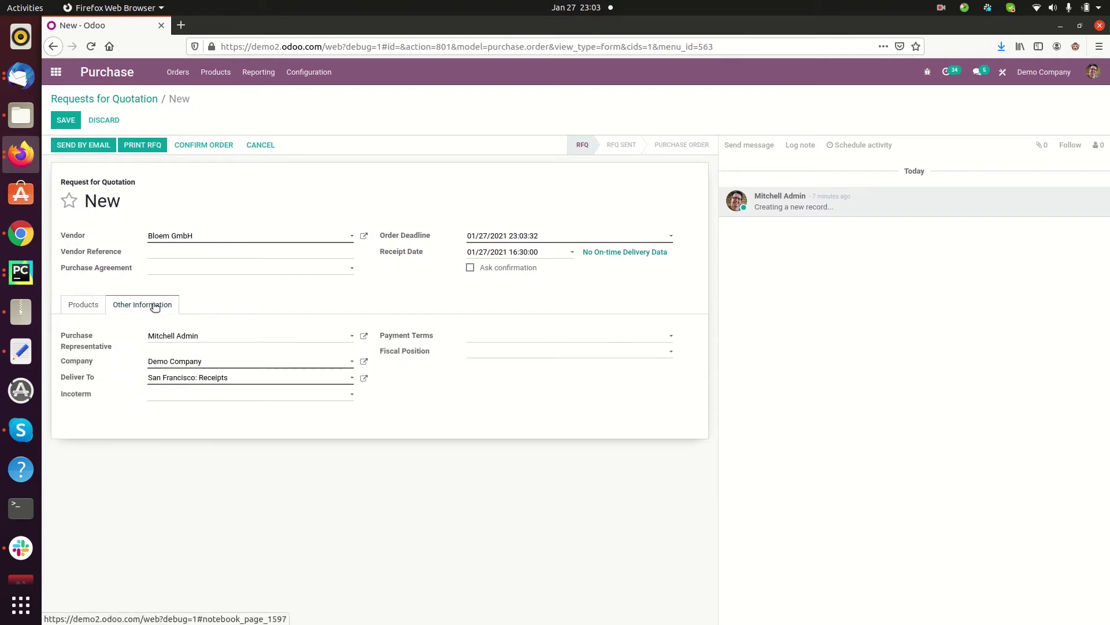
click(256, 367)
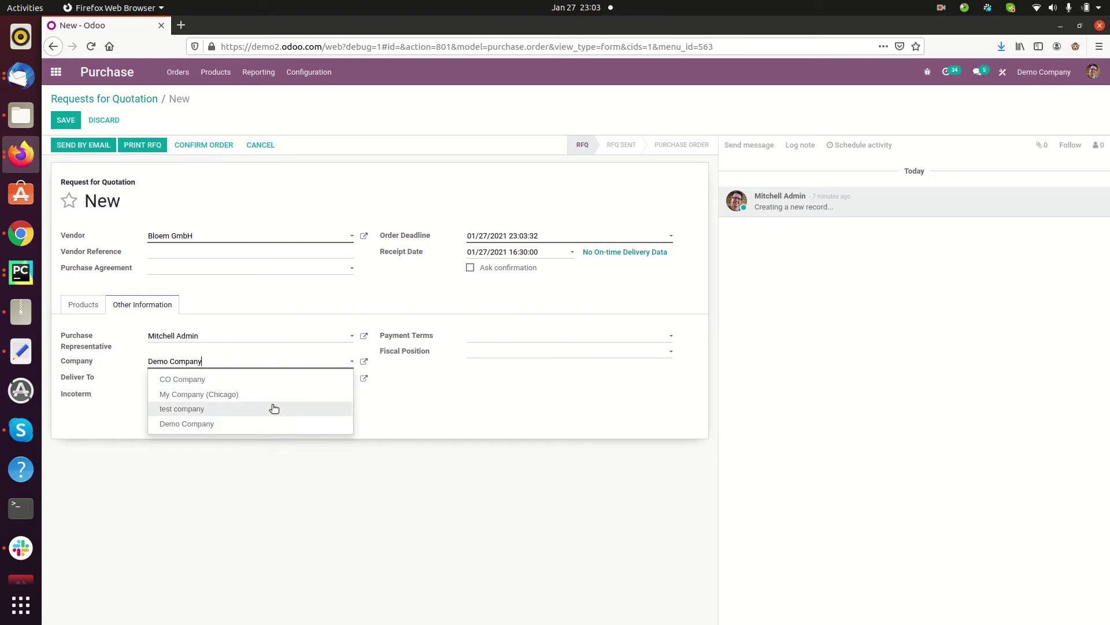
click(270, 362)
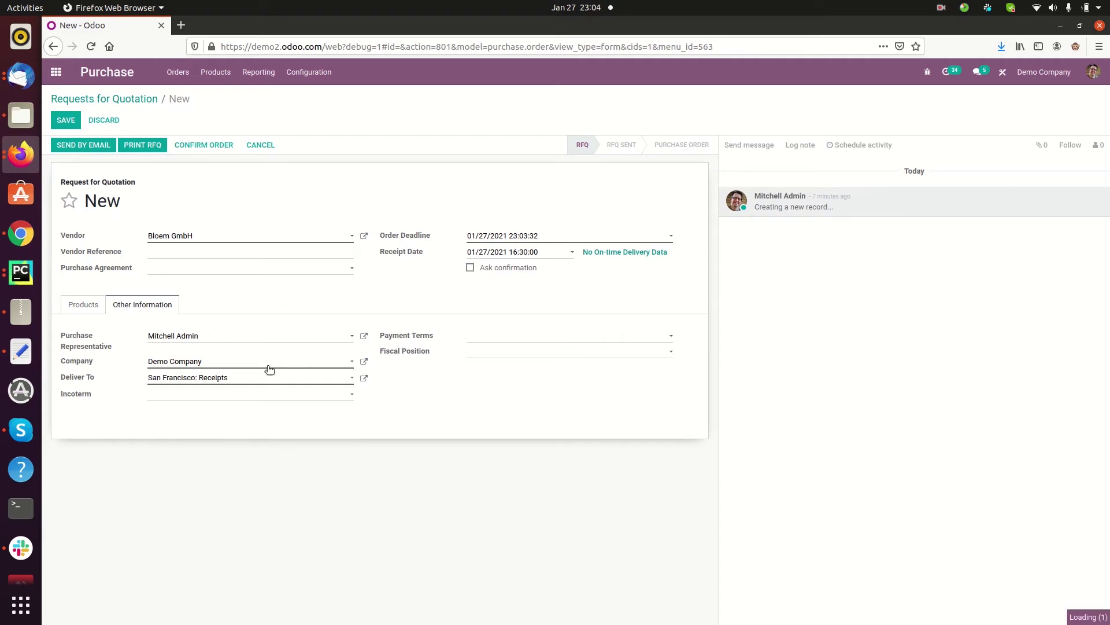
click(270, 368)
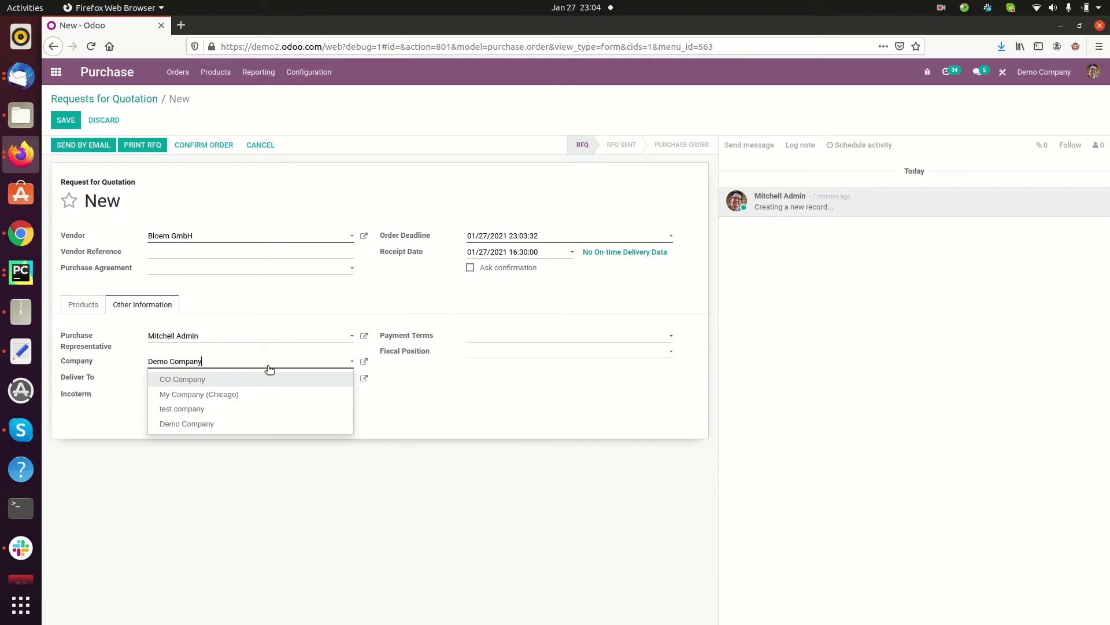
click(270, 368)
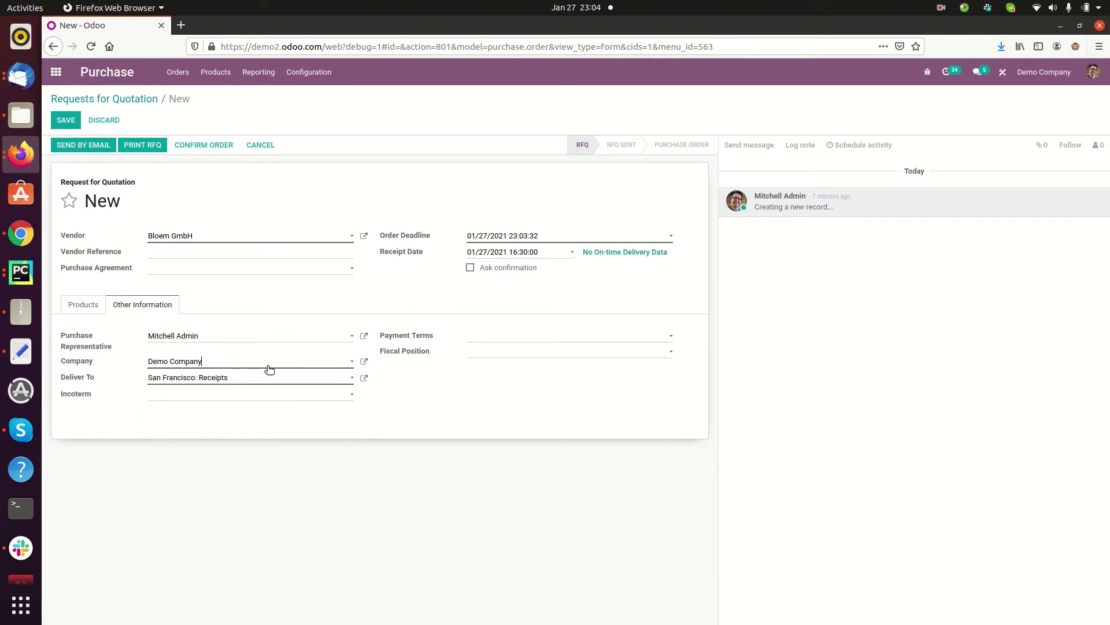
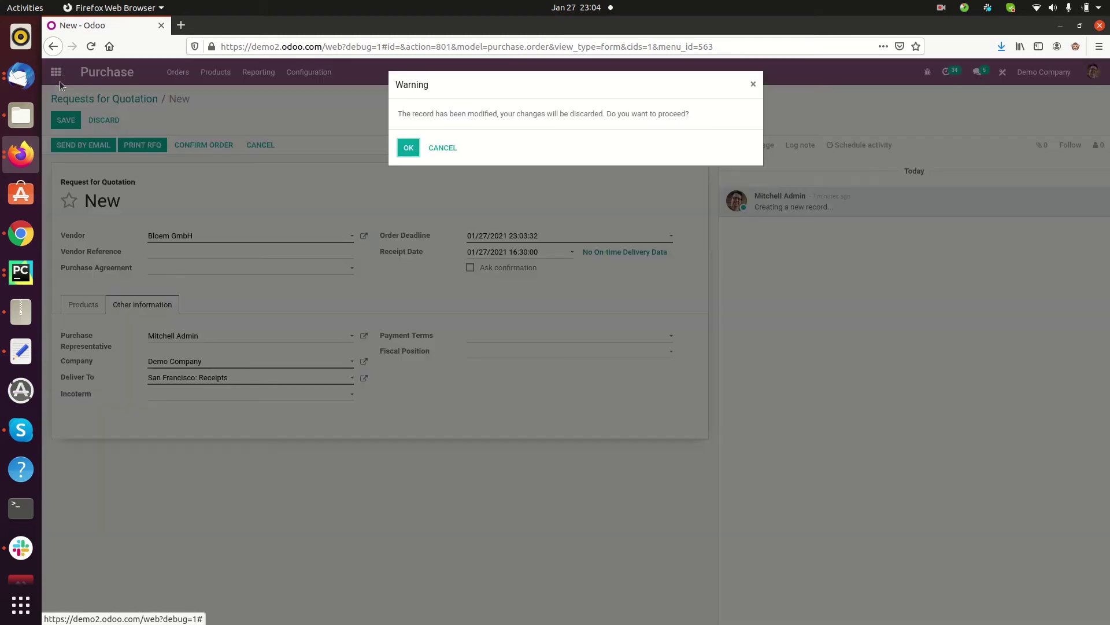
click(408, 148)
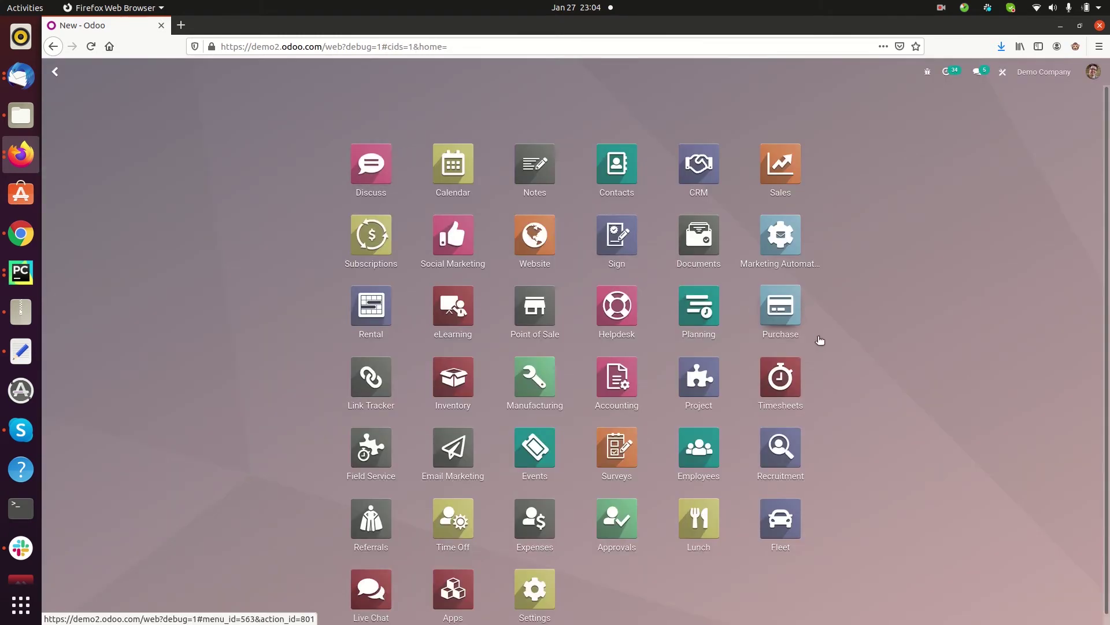
Step: Open the warehouse list in Inventory and start a new warehouse record
click(461, 395)
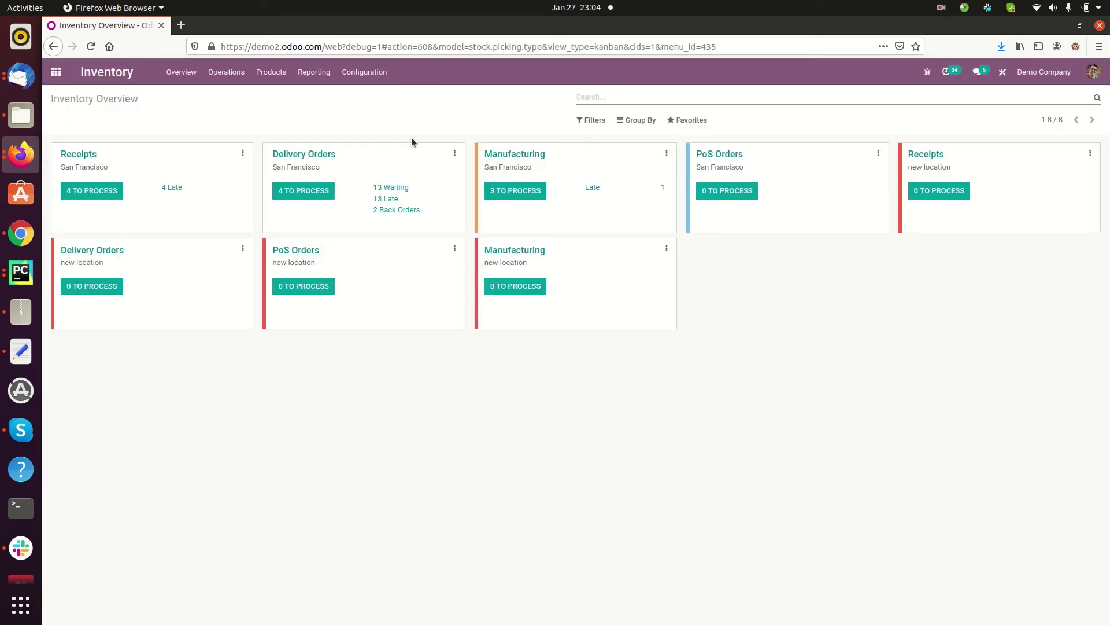
click(370, 66)
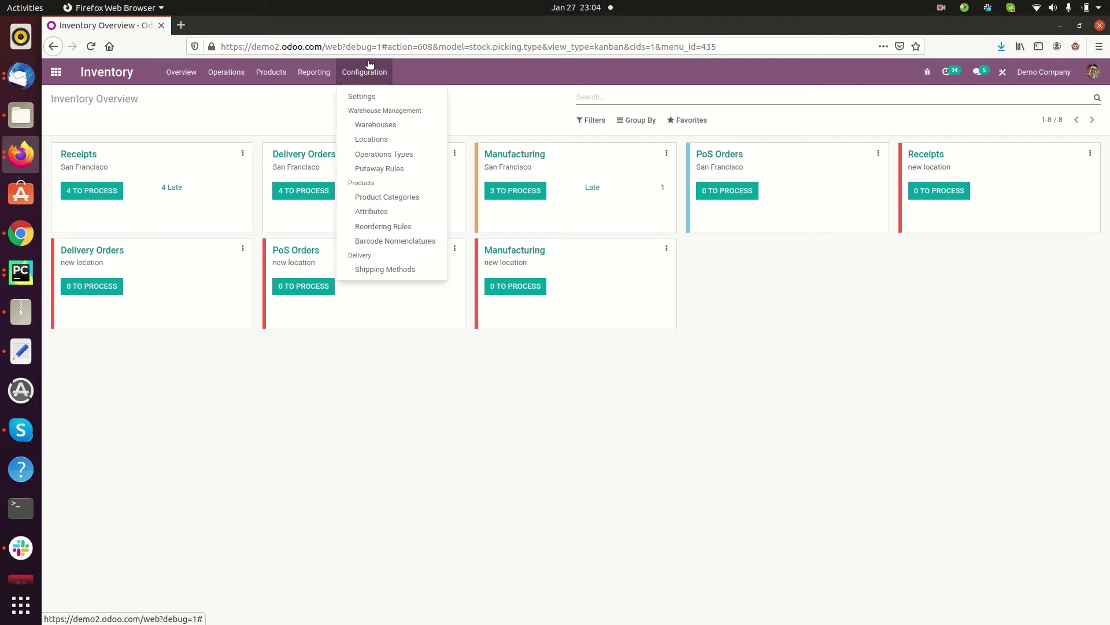
click(408, 131)
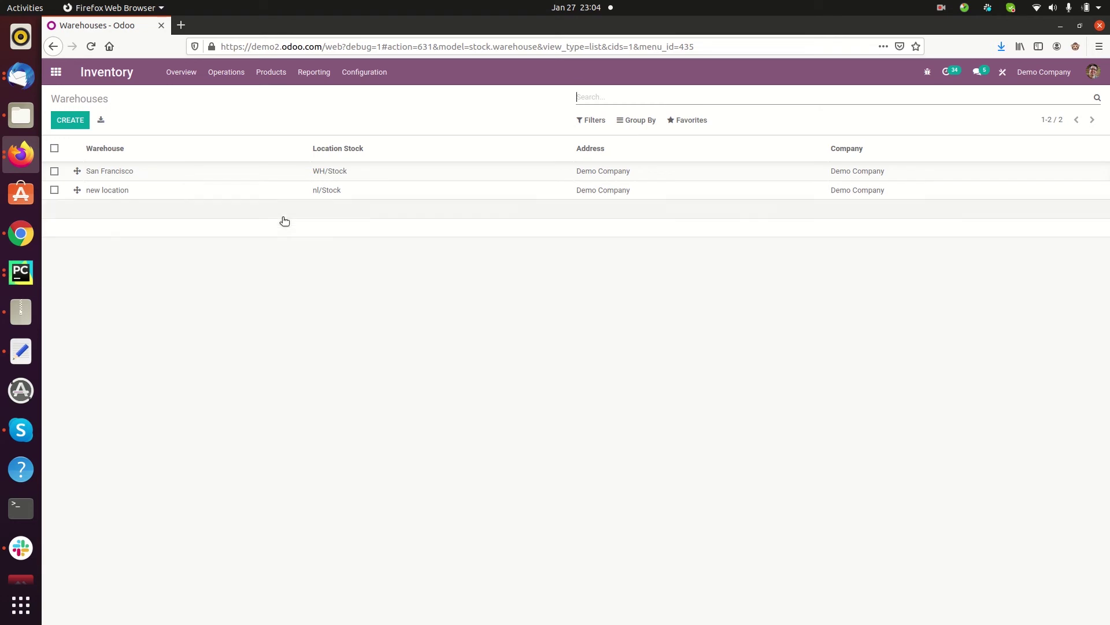
click(80, 120)
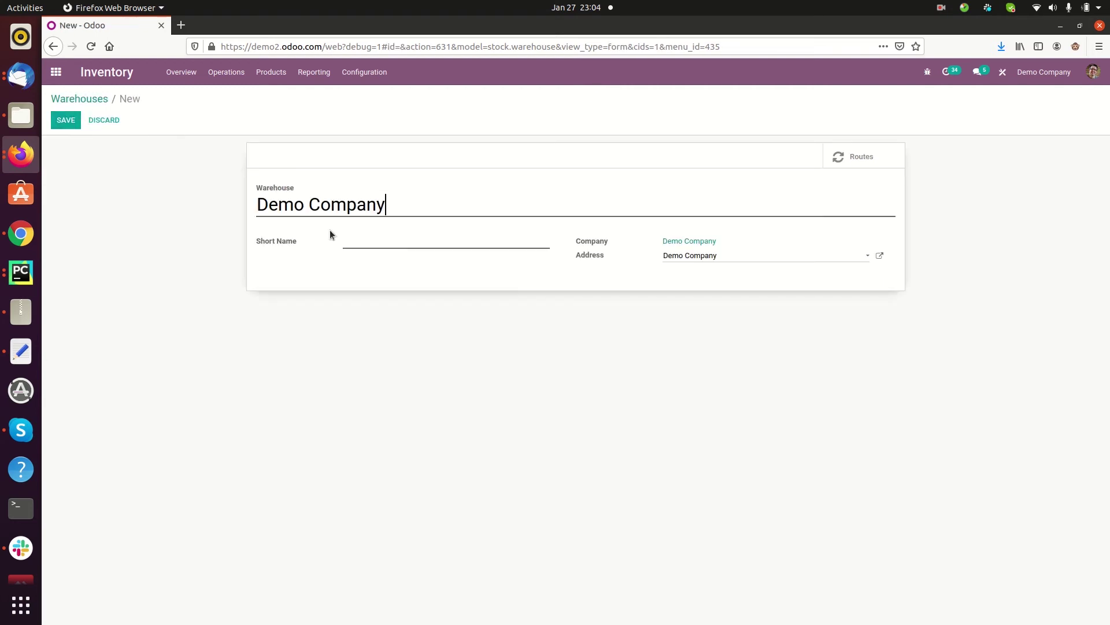
Step: Compare the new warehouse's prefilled name with the active company in the company switcher
drag(412, 208, 254, 195)
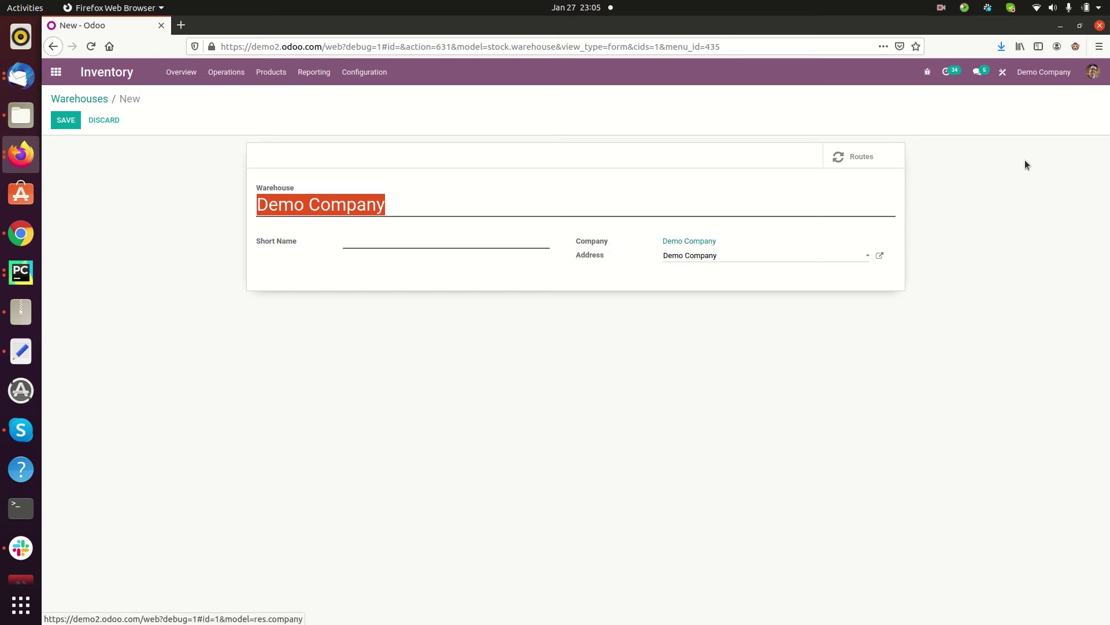
click(1060, 69)
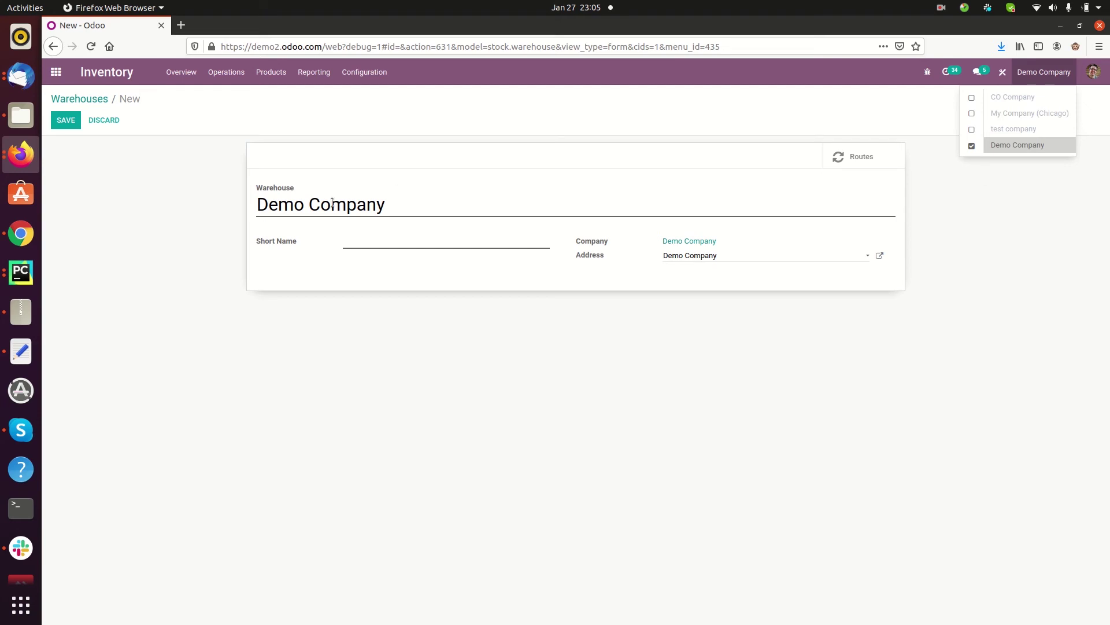
click(112, 174)
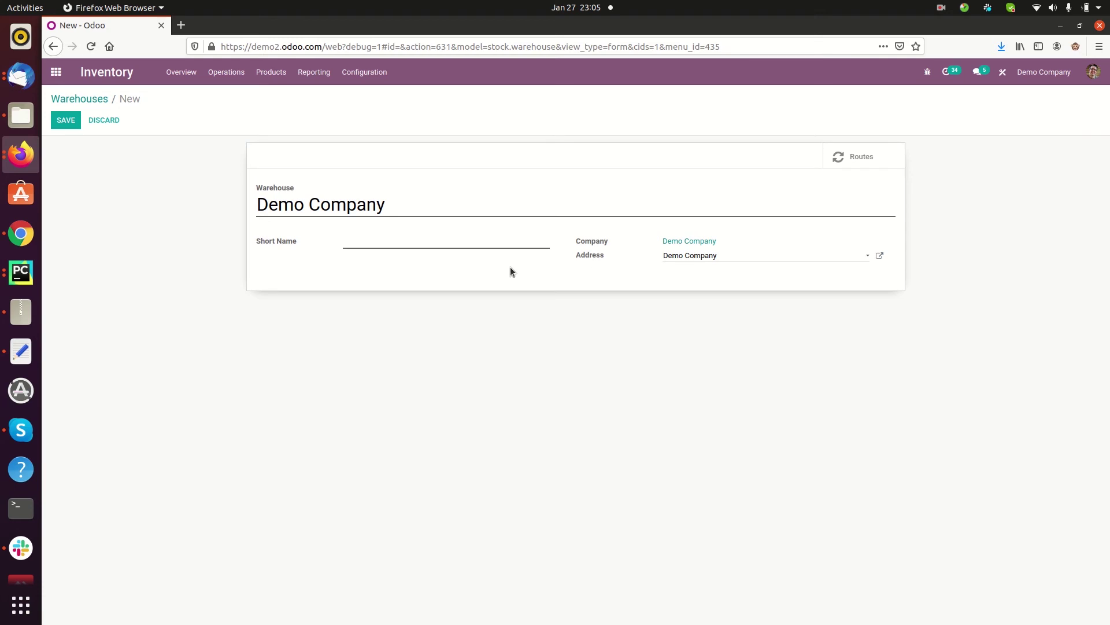
Step: Set the new warehouse's short name to dm and save the warehouse
click(76, 122)
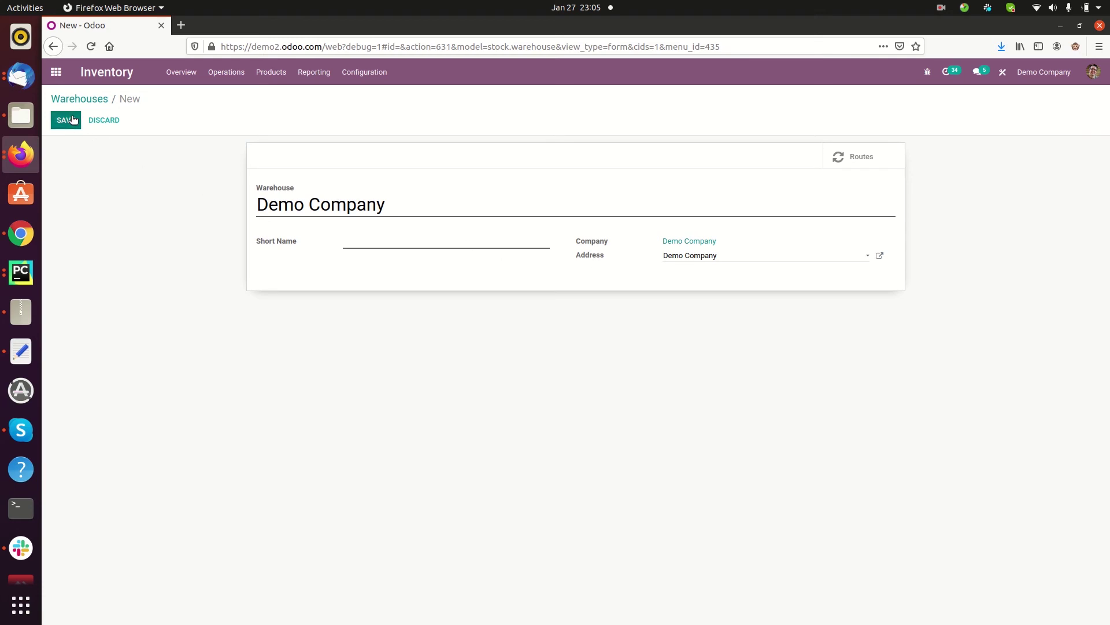
click(399, 241)
text(dm)
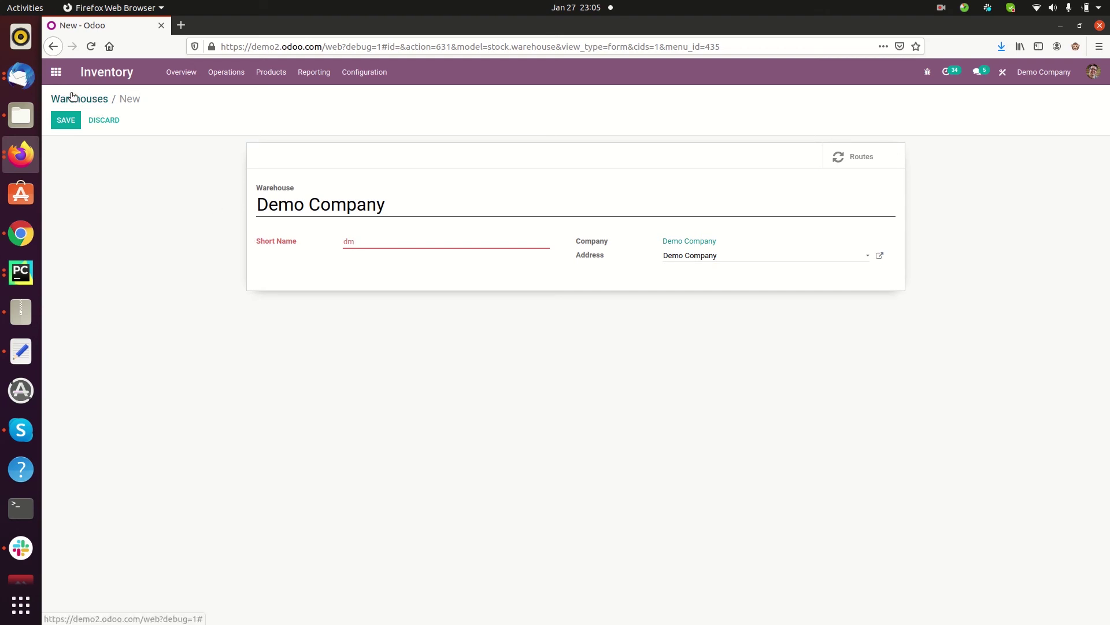
click(69, 120)
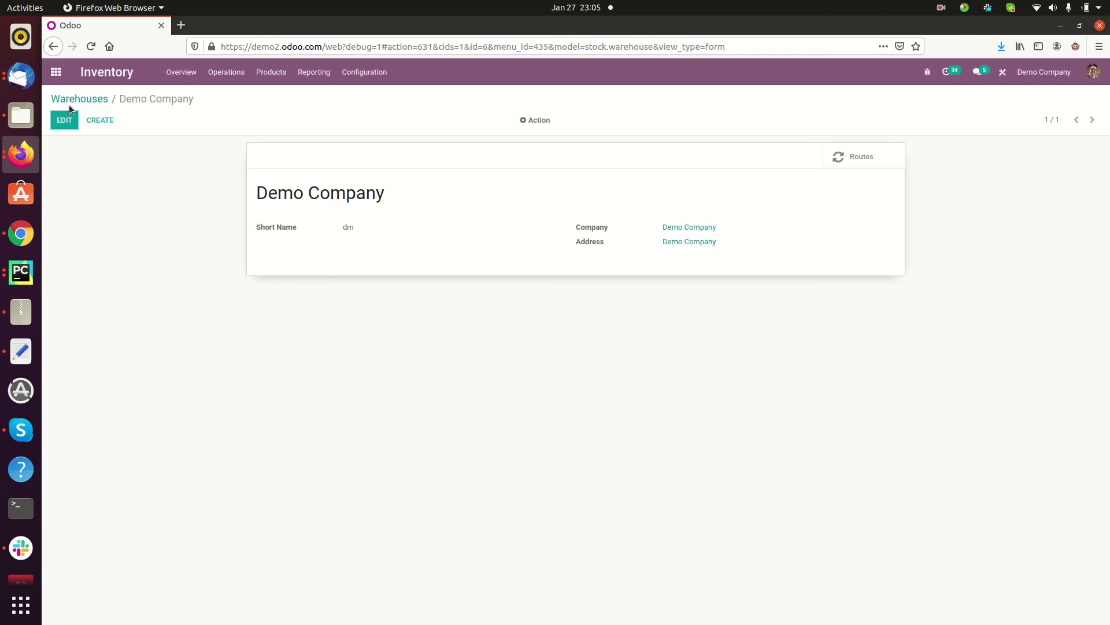
Step: Open the General Ledger report in Accounting and check which company's journals are available in its journal filter
click(57, 72)
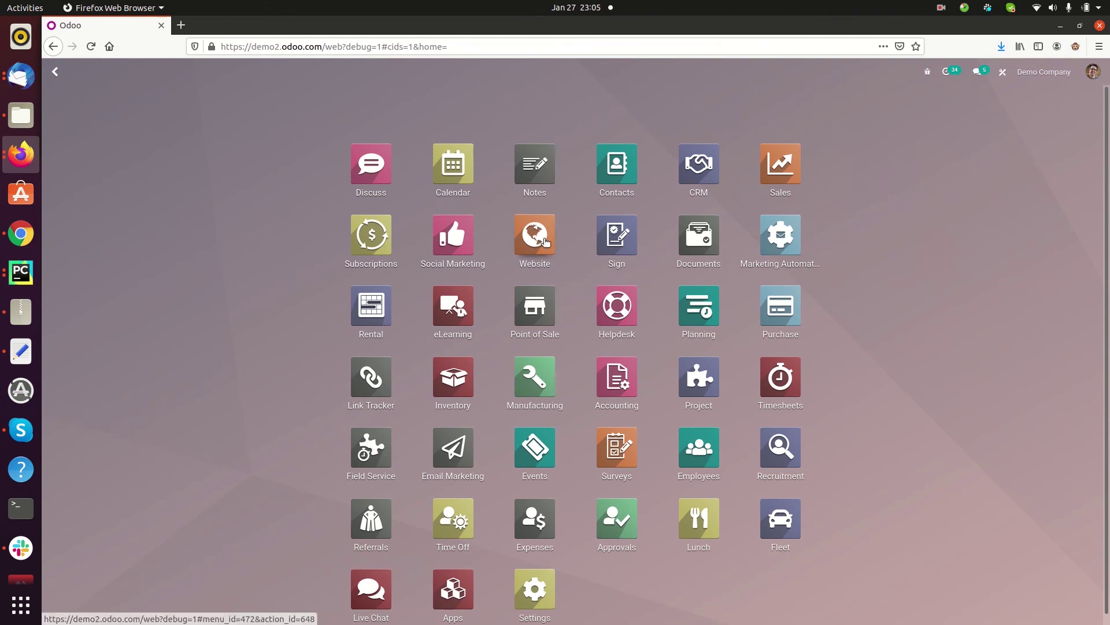
drag(453, 307, 508, 330)
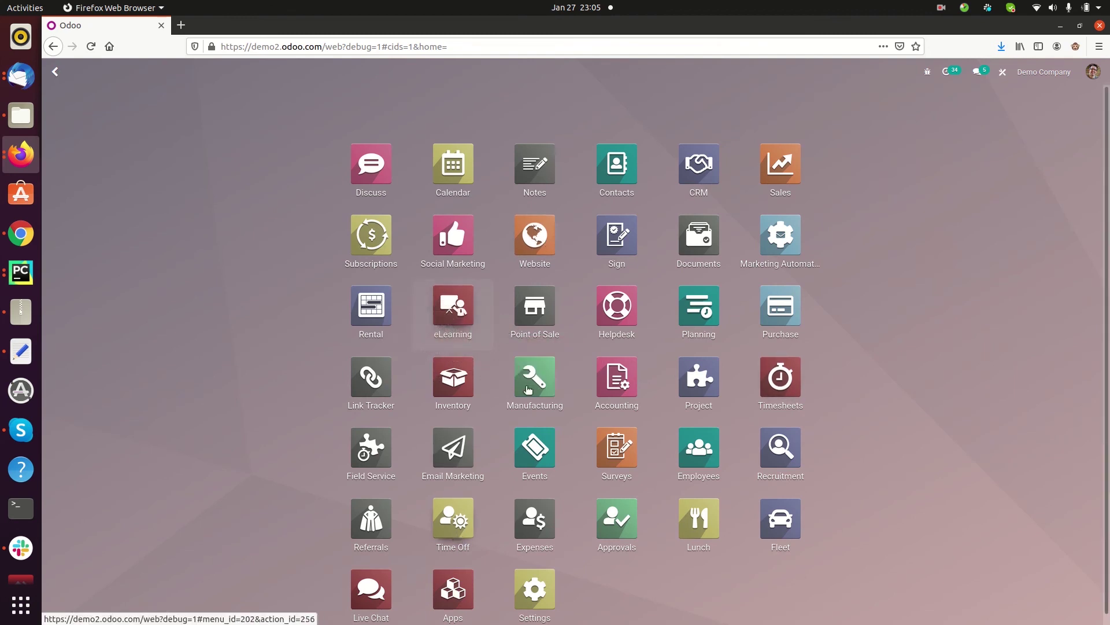
click(618, 387)
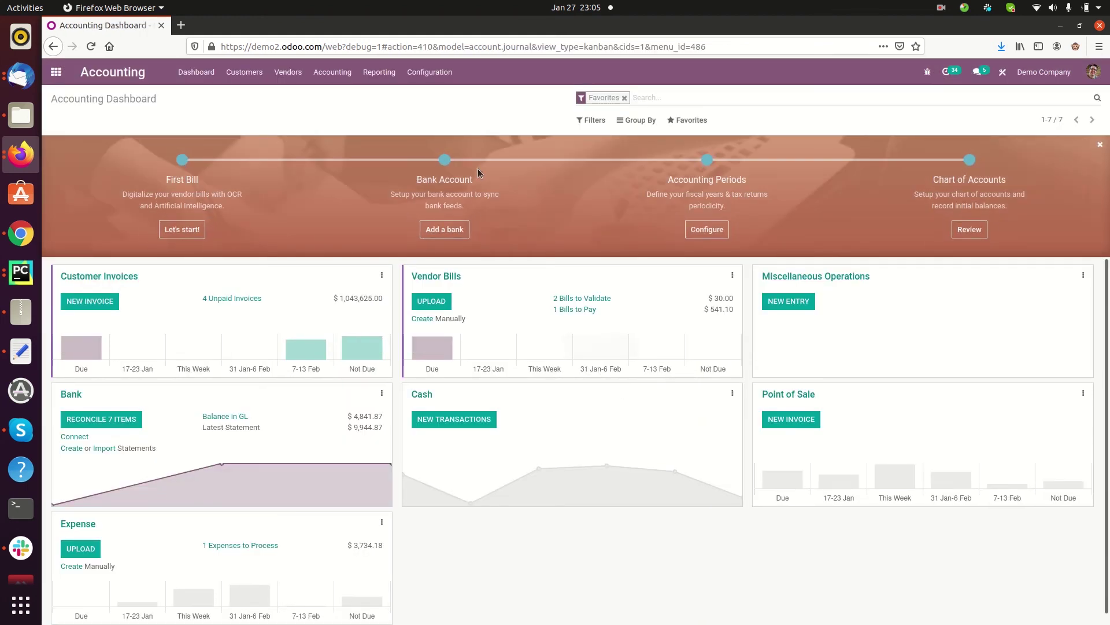
click(379, 79)
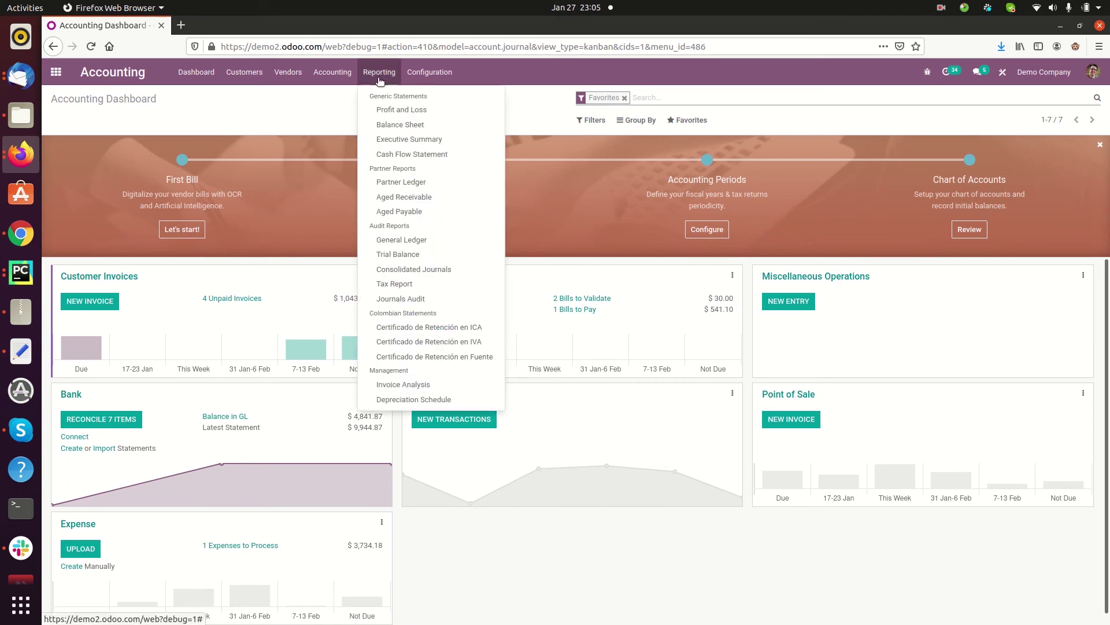
click(435, 240)
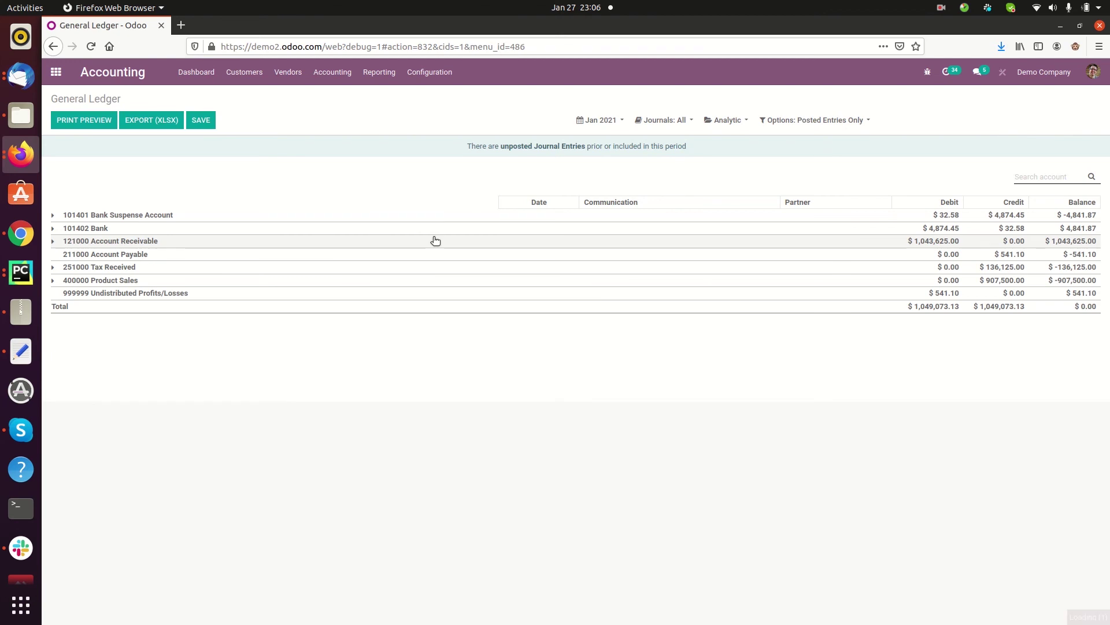
click(678, 124)
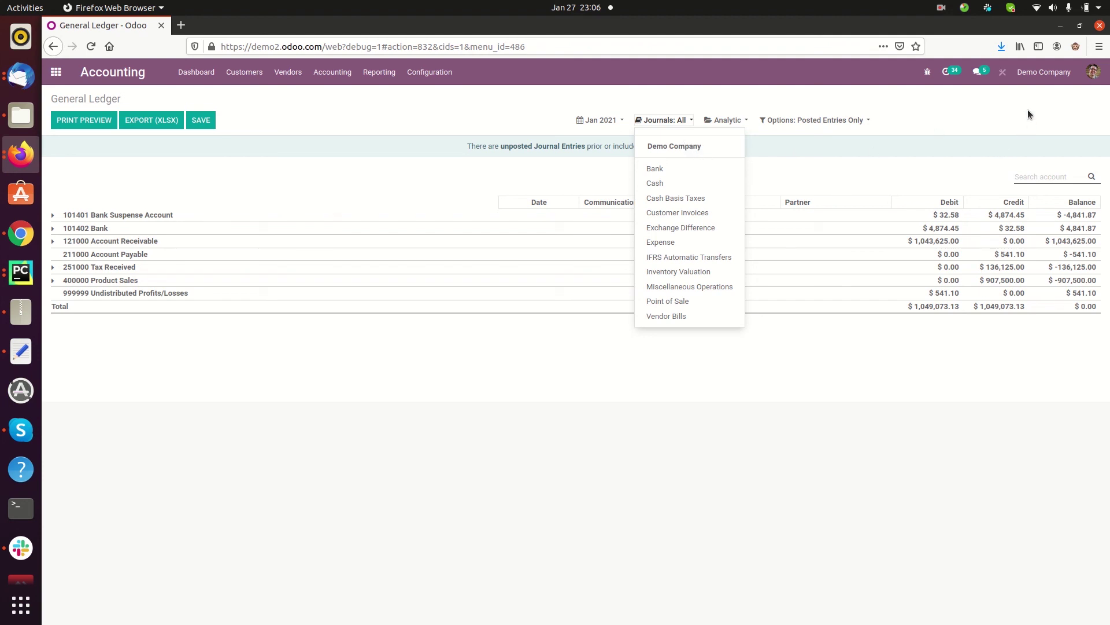
click(1089, 81)
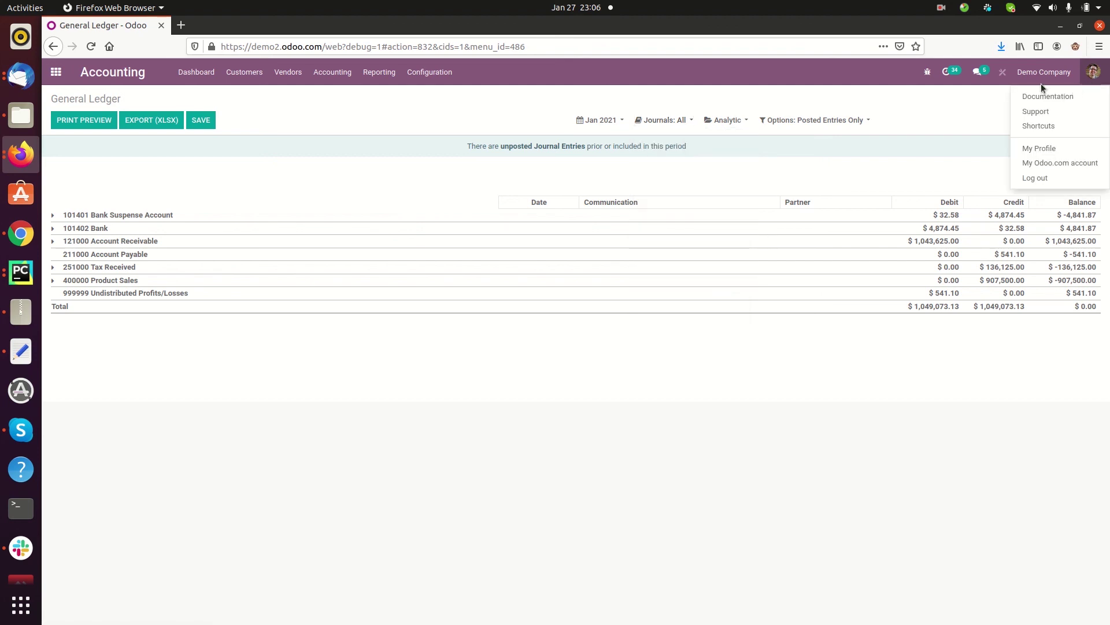
click(937, 131)
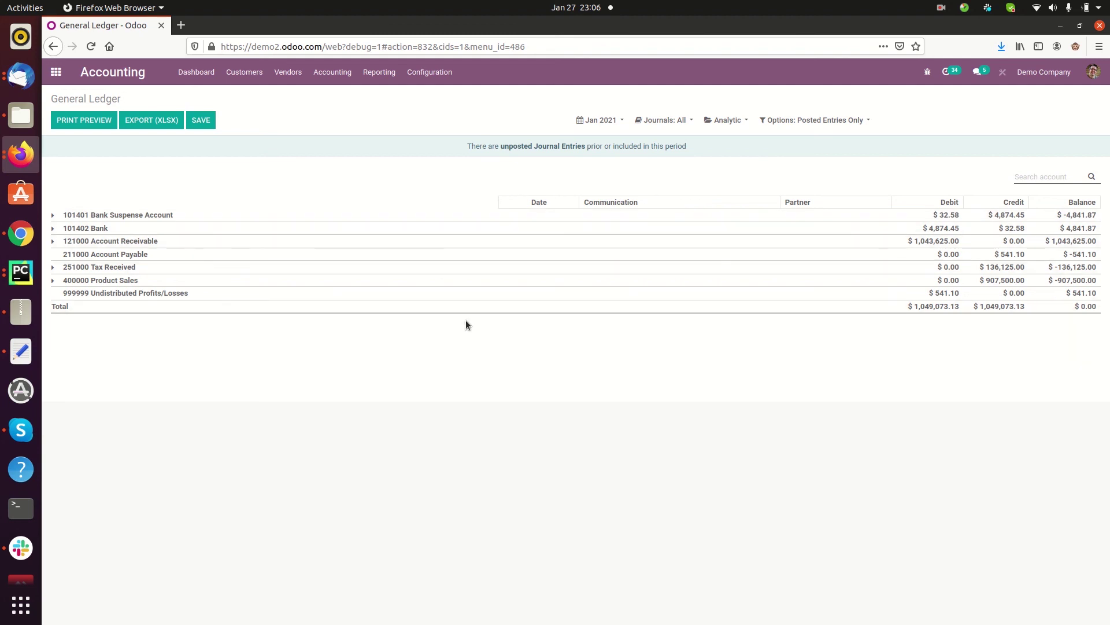
drag(450, 254, 441, 163)
click(440, 162)
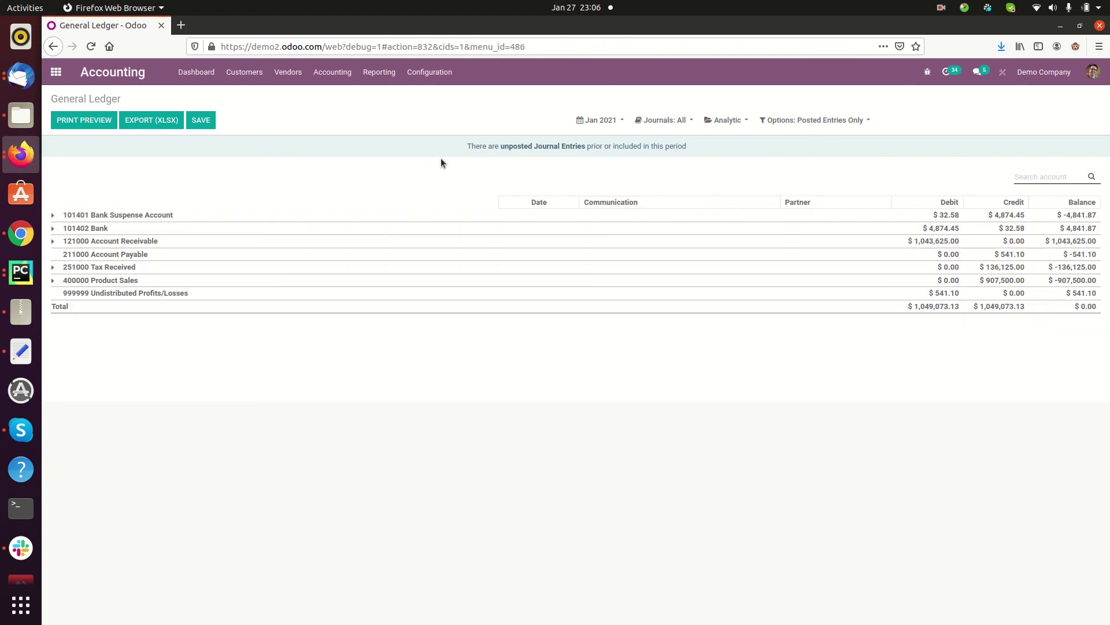